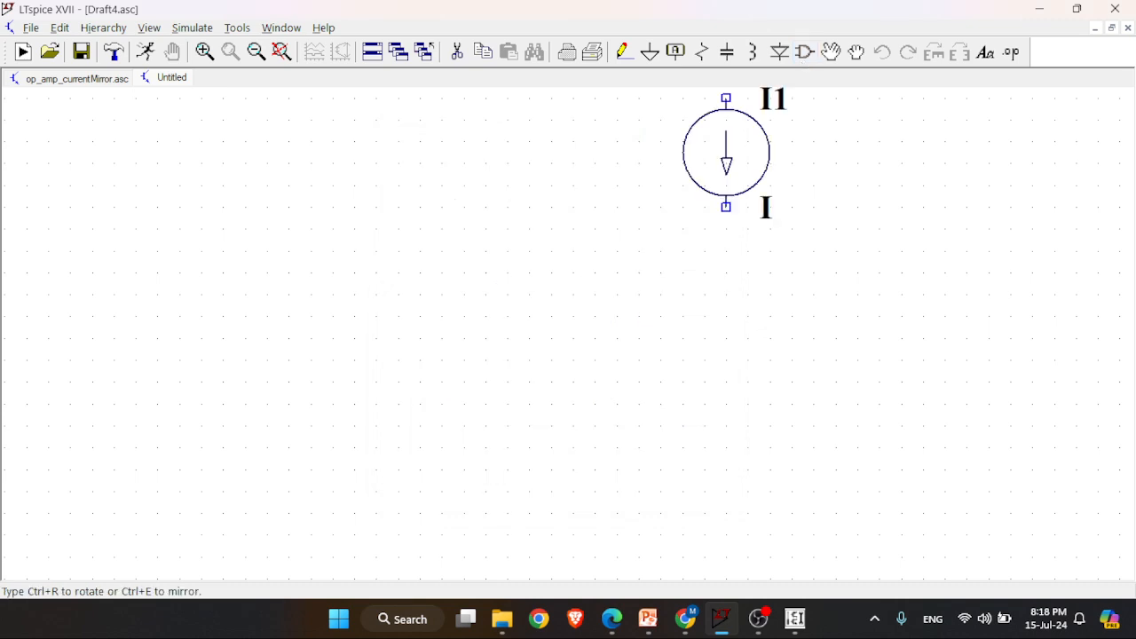
Place a current source and, below it, an nmos4 transistor mirrored so its gate faces right.
click(420, 284)
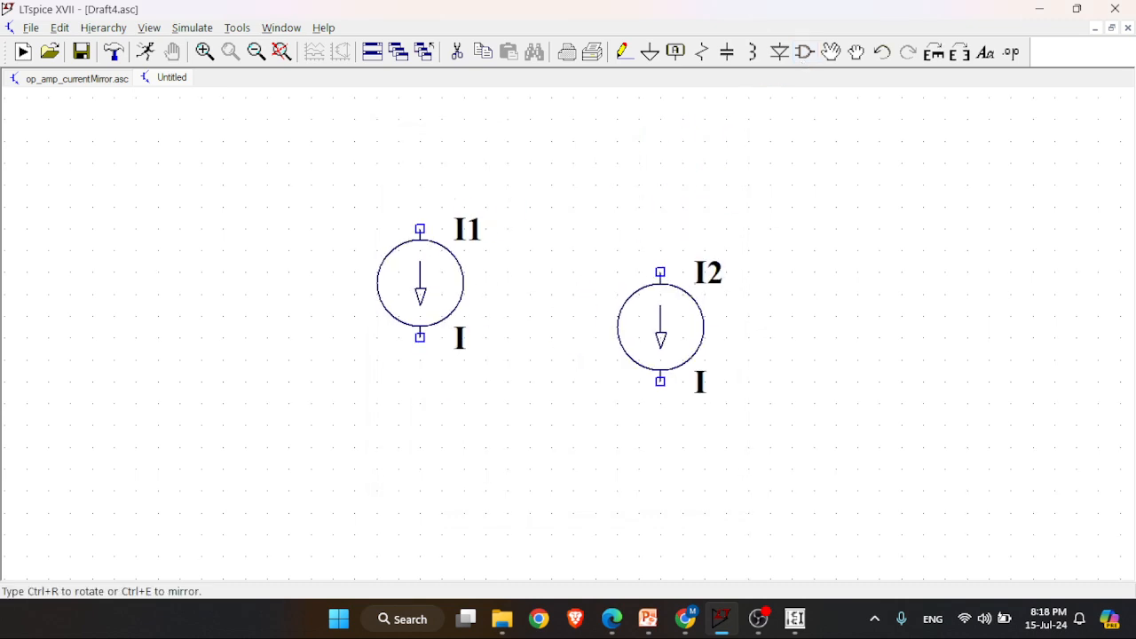
right_click(660, 326)
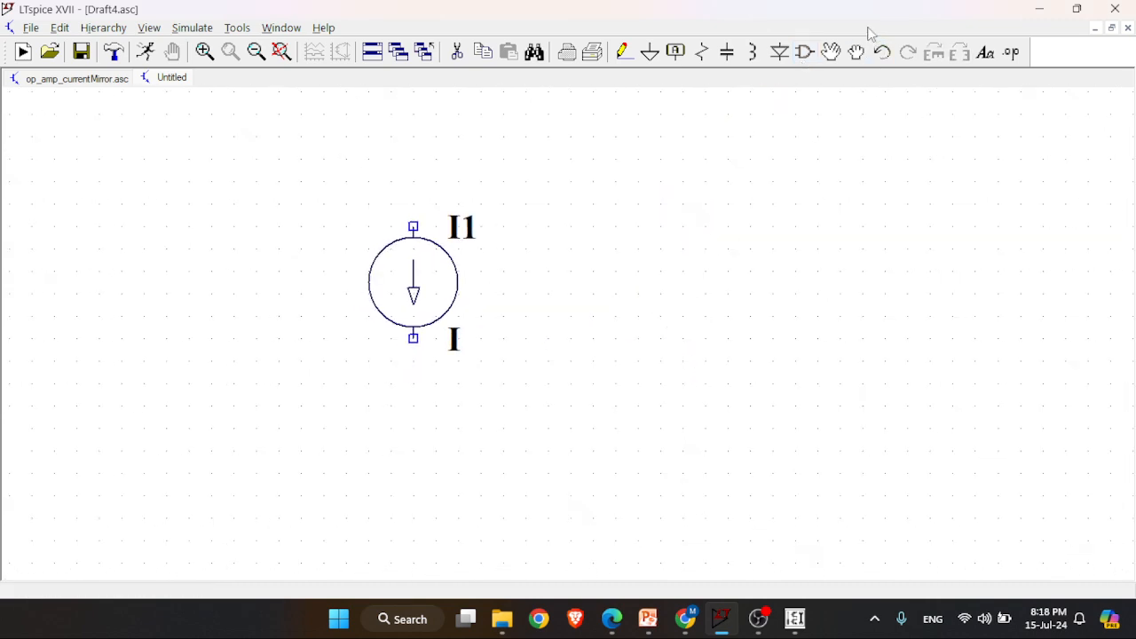
click(805, 51)
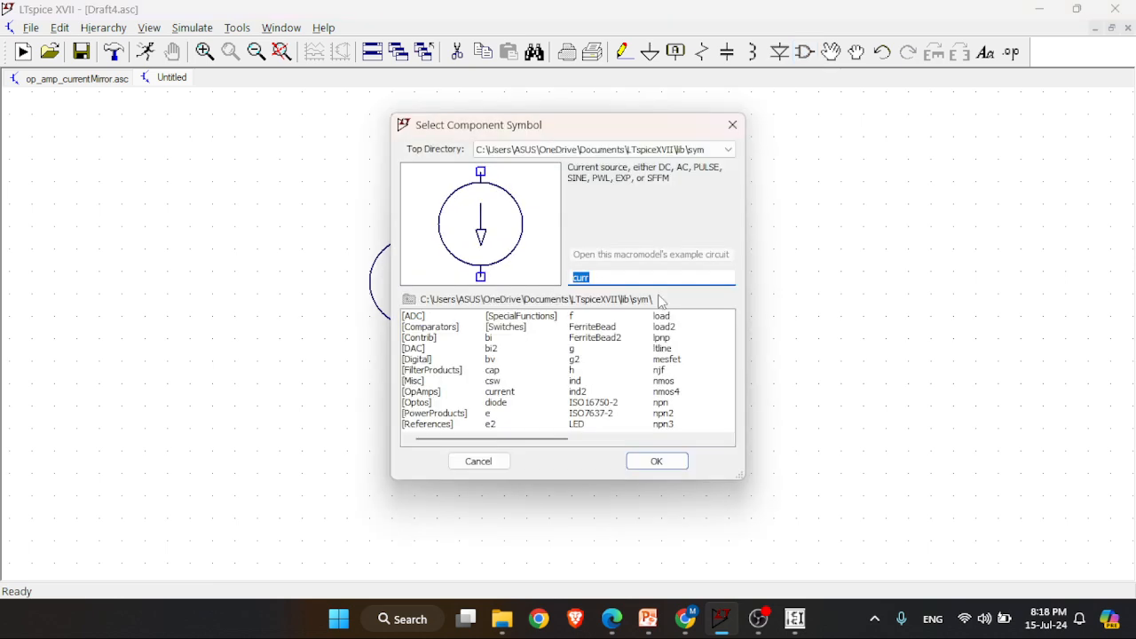
text(nmos4)
key(Return)
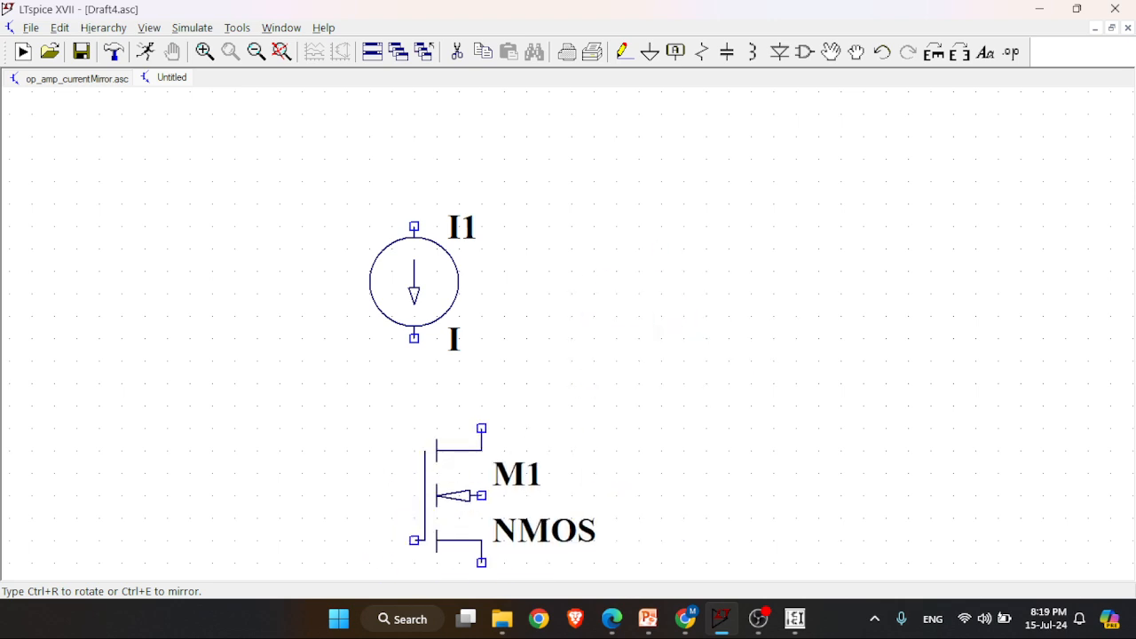
key(ctrl+e)
click(449, 506)
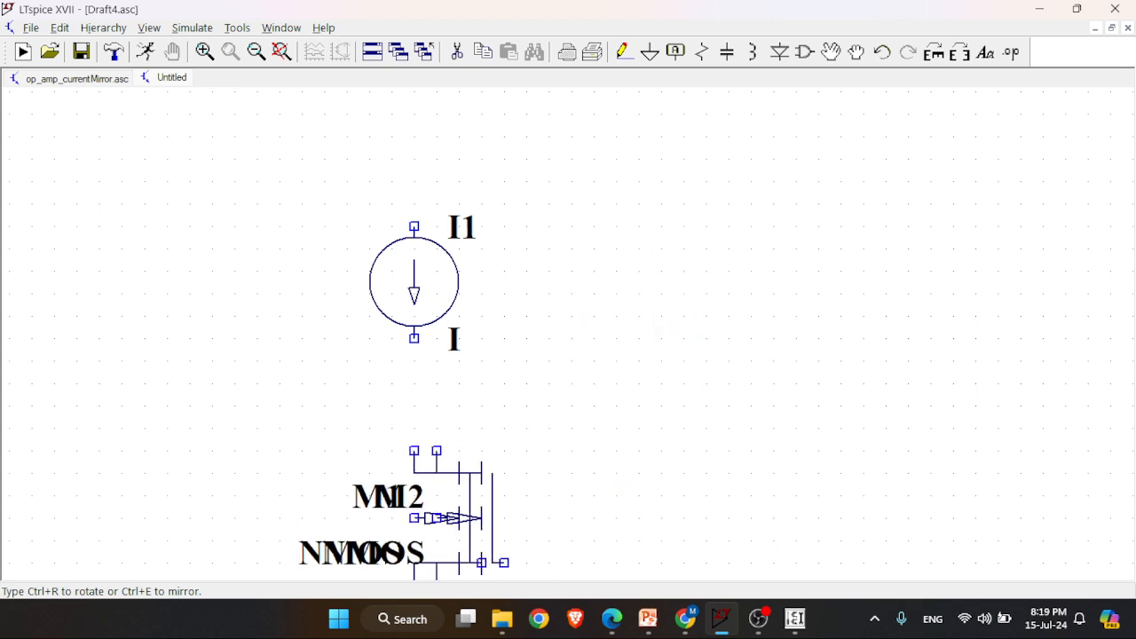
Place a second nmos4 transistor level with M1 on its gate side, flipped so the two gates face each other.
key(space)
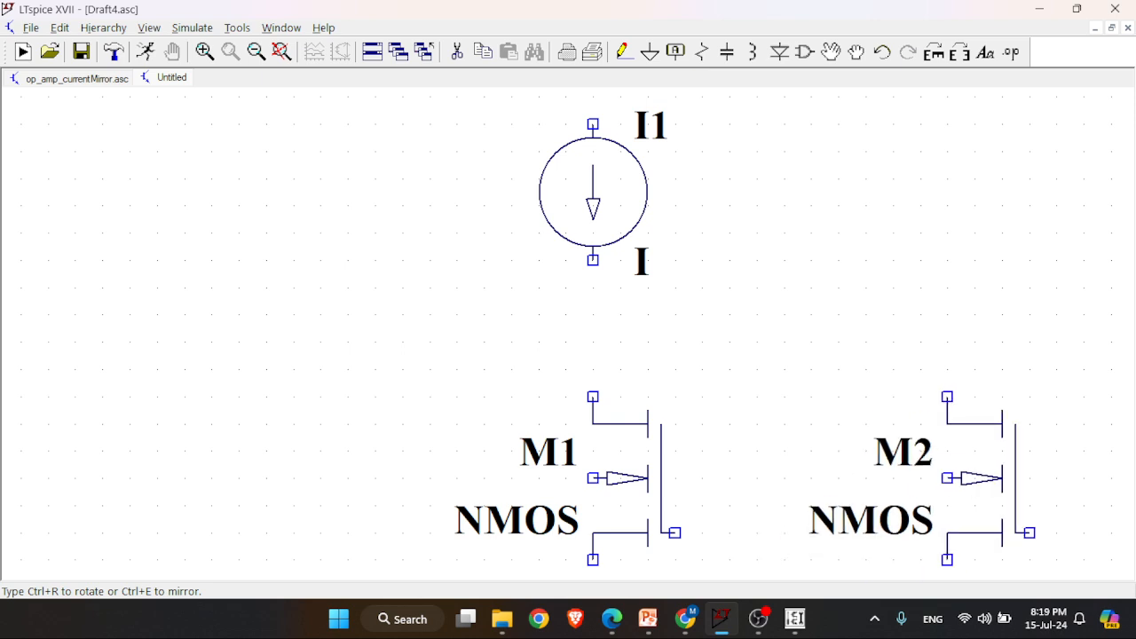
key(ctrl+e)
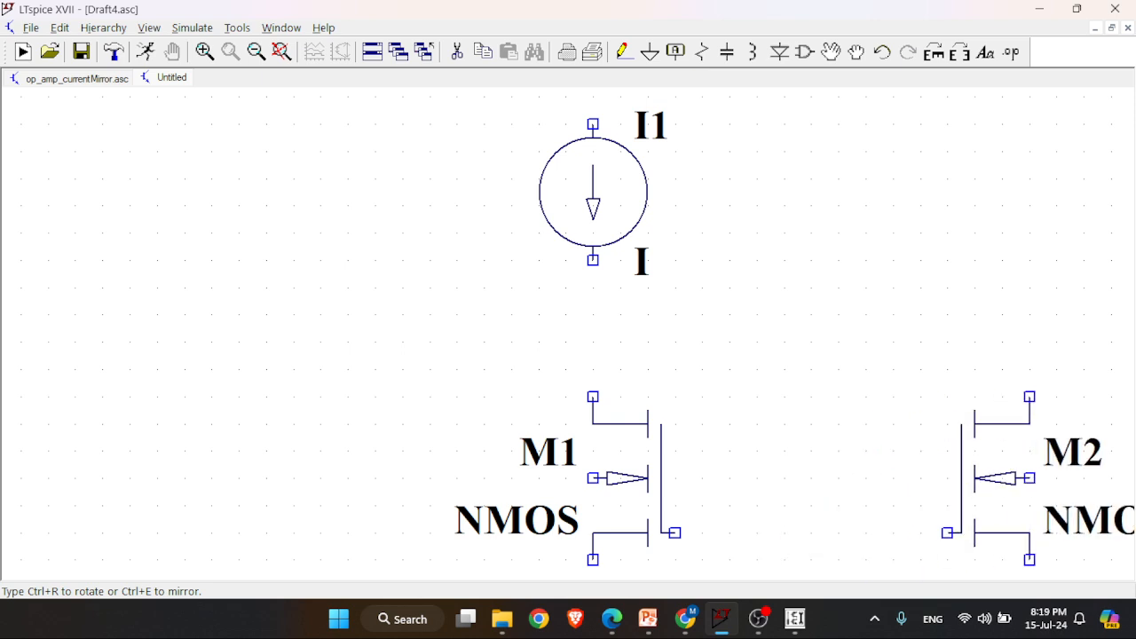
click(1114, 450)
key(space)
key(Escape)
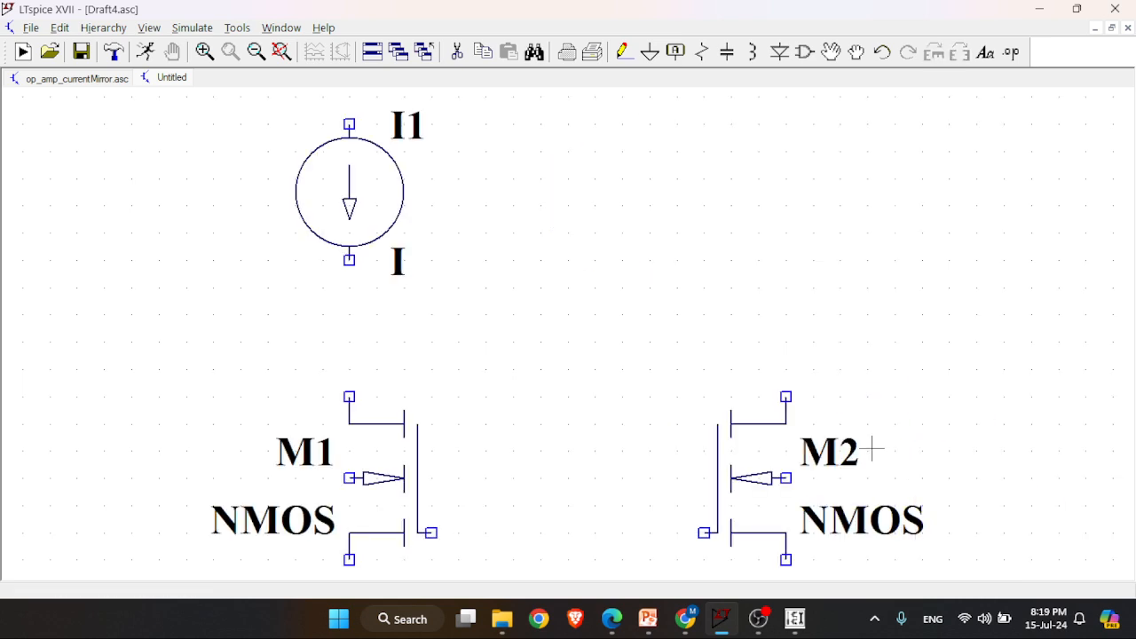
Wire vertically through current source I1 from above its upper terminal down to the drain of M1.
key(F3)
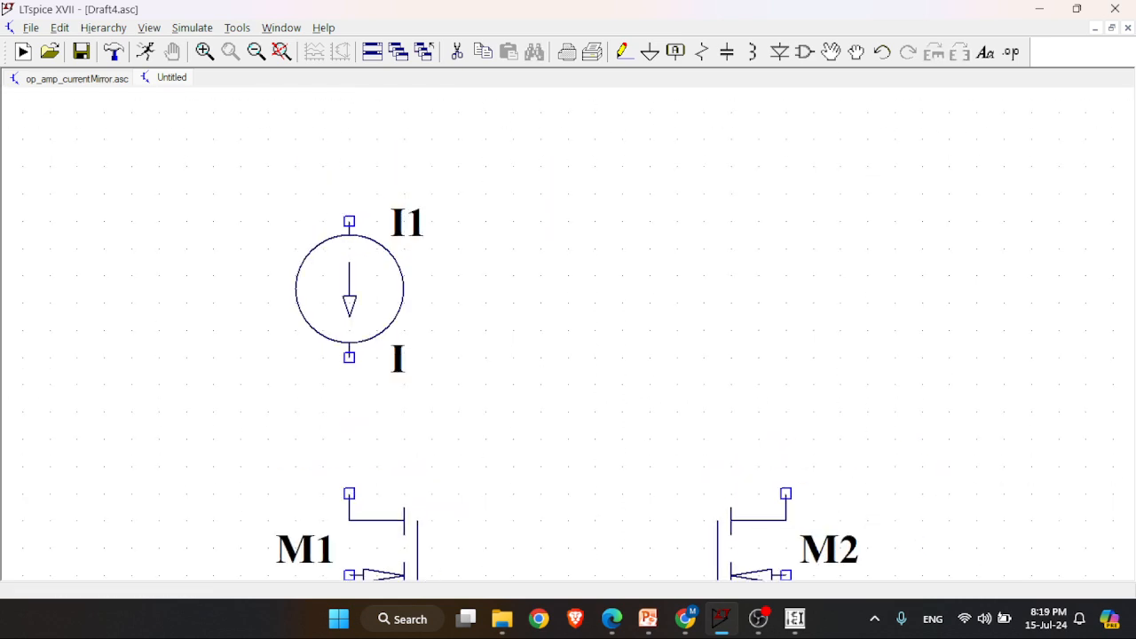
click(350, 296)
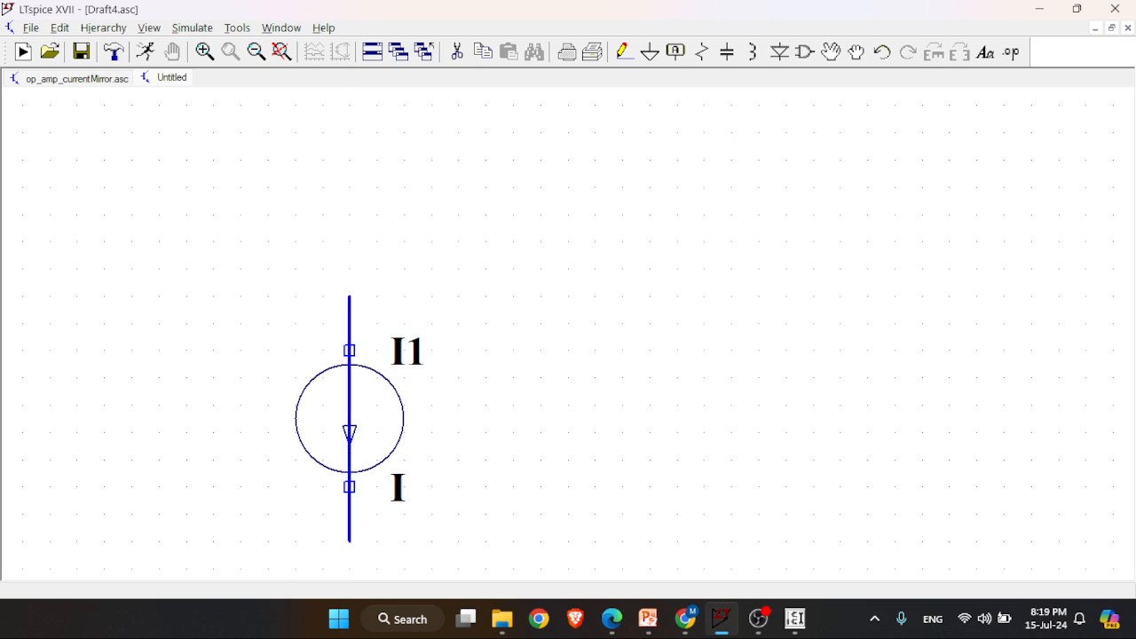
click(349, 525)
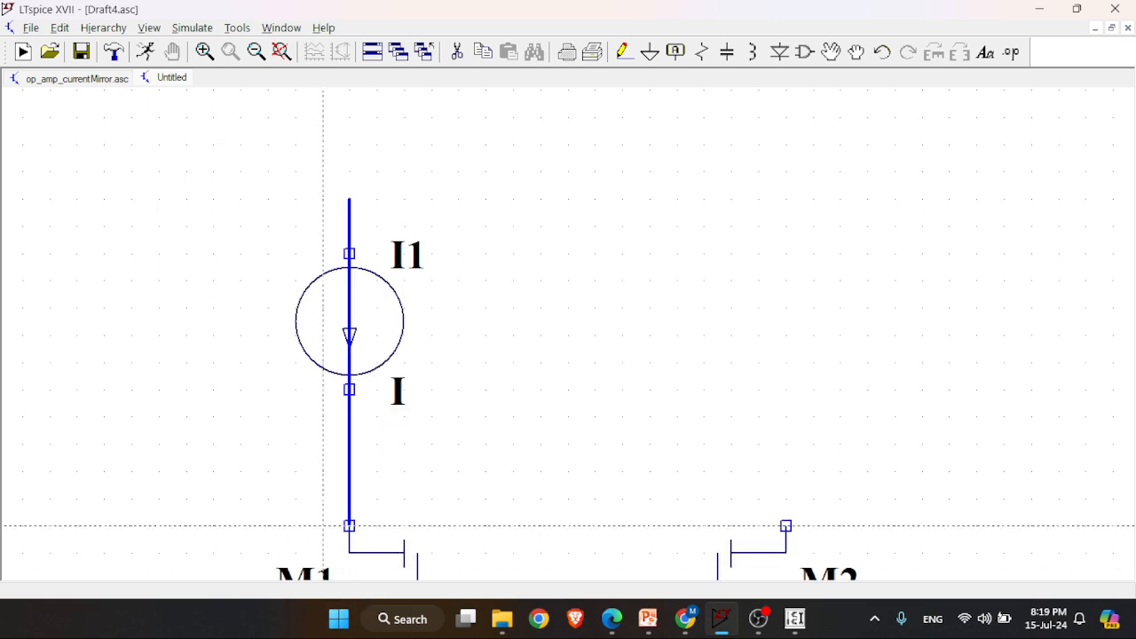
Wire the gates of M1 and M2 together and connect M1's drain to the shared gate wire.
key(space)
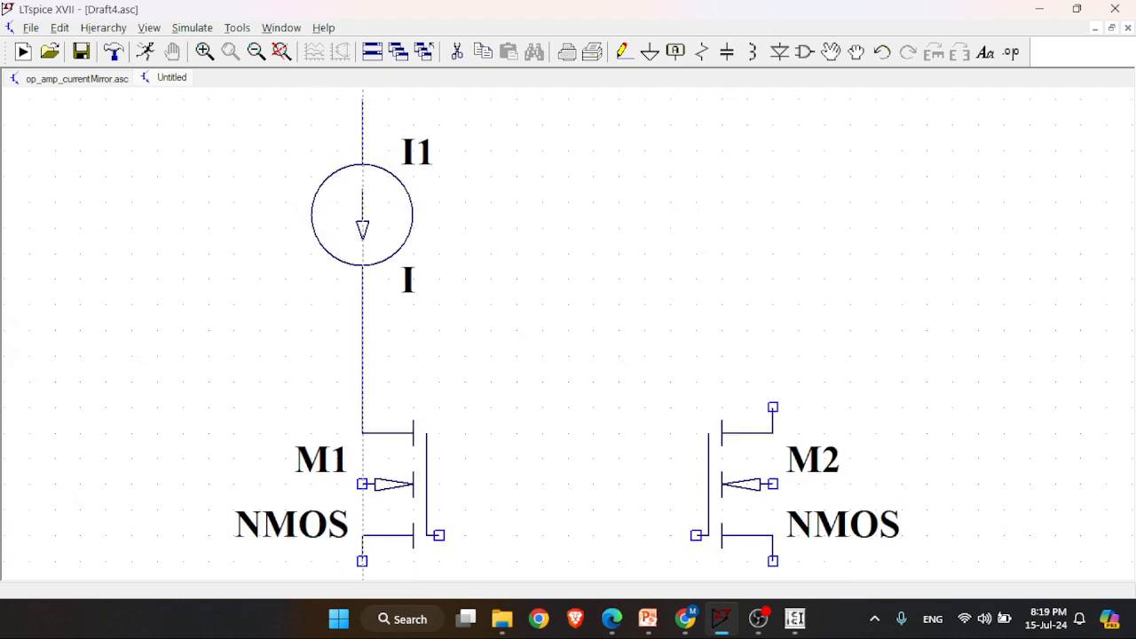
click(438, 535)
click(695, 535)
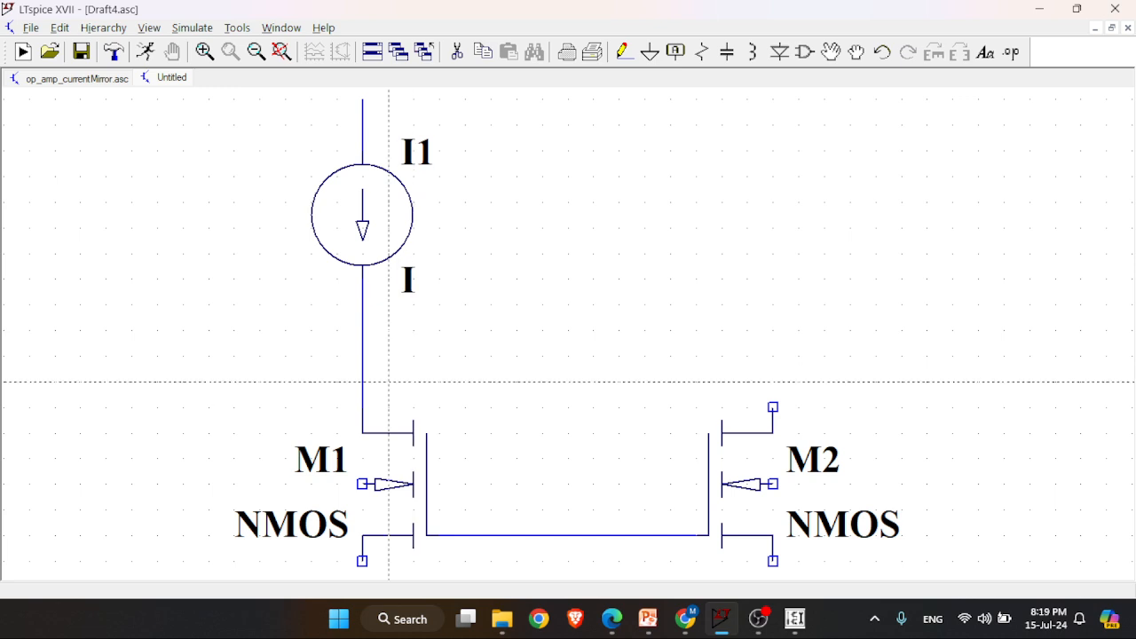
click(362, 407)
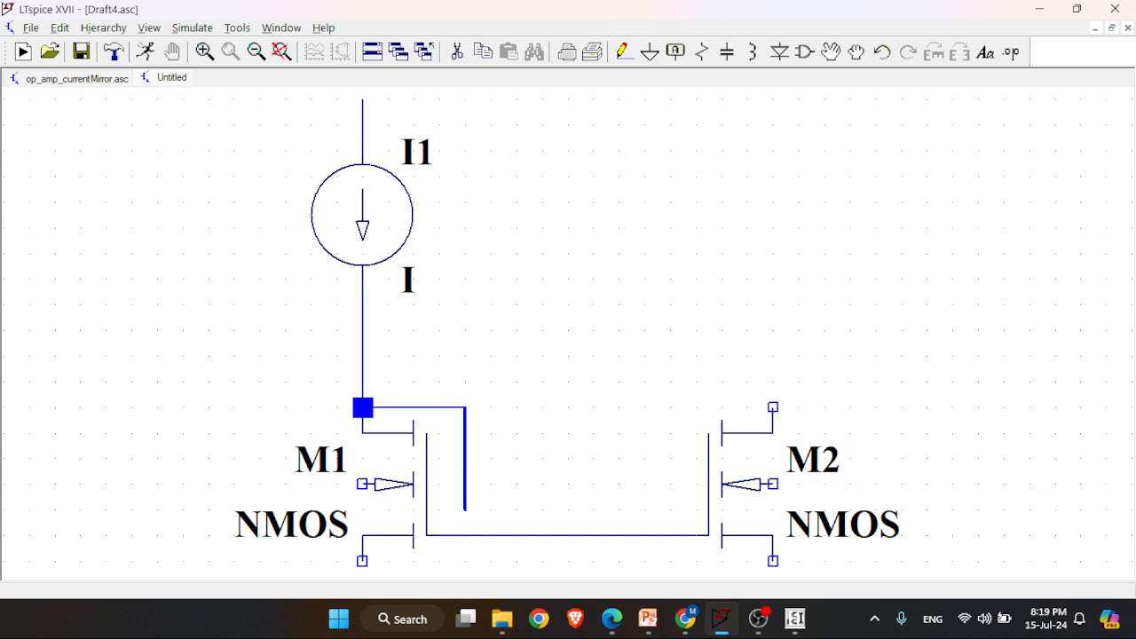
click(464, 536)
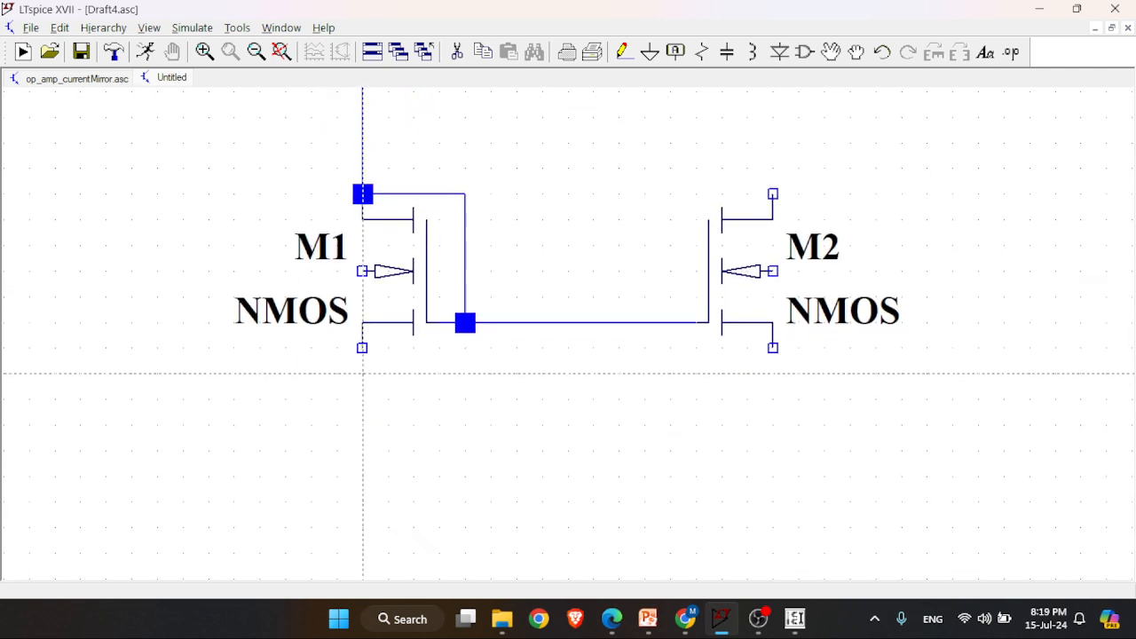
Wire the source of M1 to the source of M2 with a common line running below both transistors.
click(362, 347)
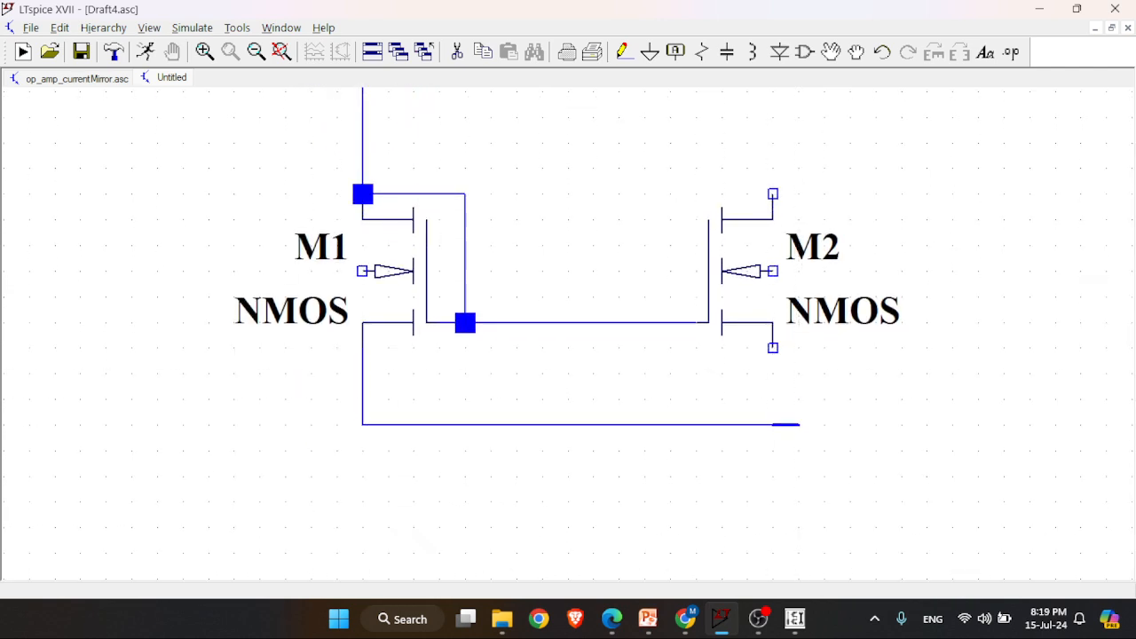
click(798, 424)
key(Escape)
click(881, 52)
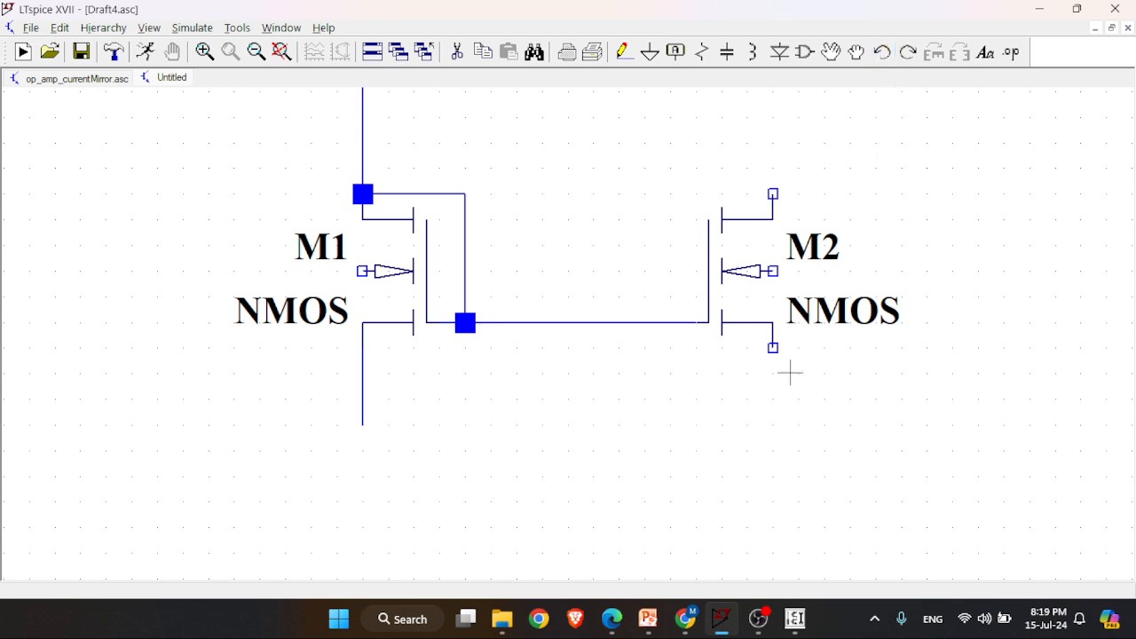
key(F3)
click(362, 424)
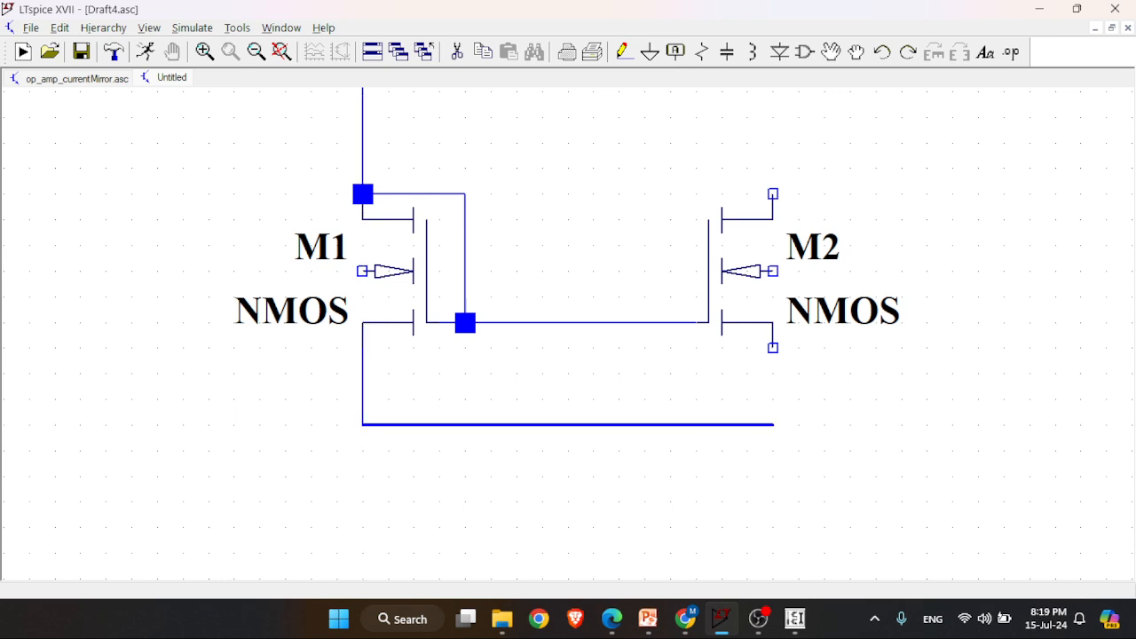
click(773, 425)
click(773, 348)
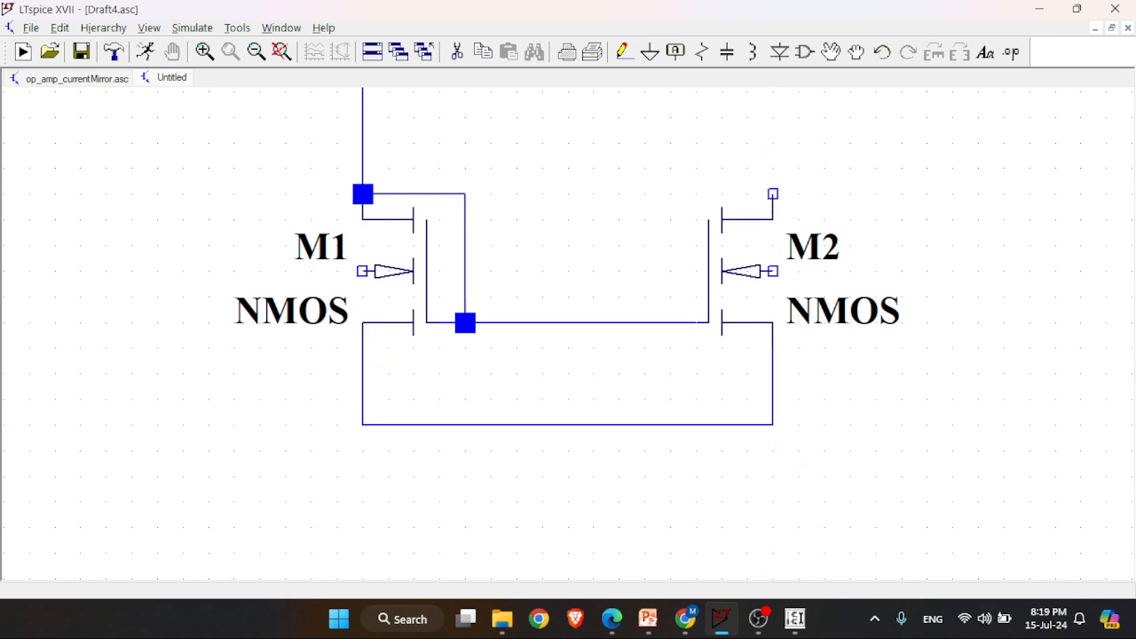
Connect the body terminals of M1 and M2 to their own source wires.
key(space)
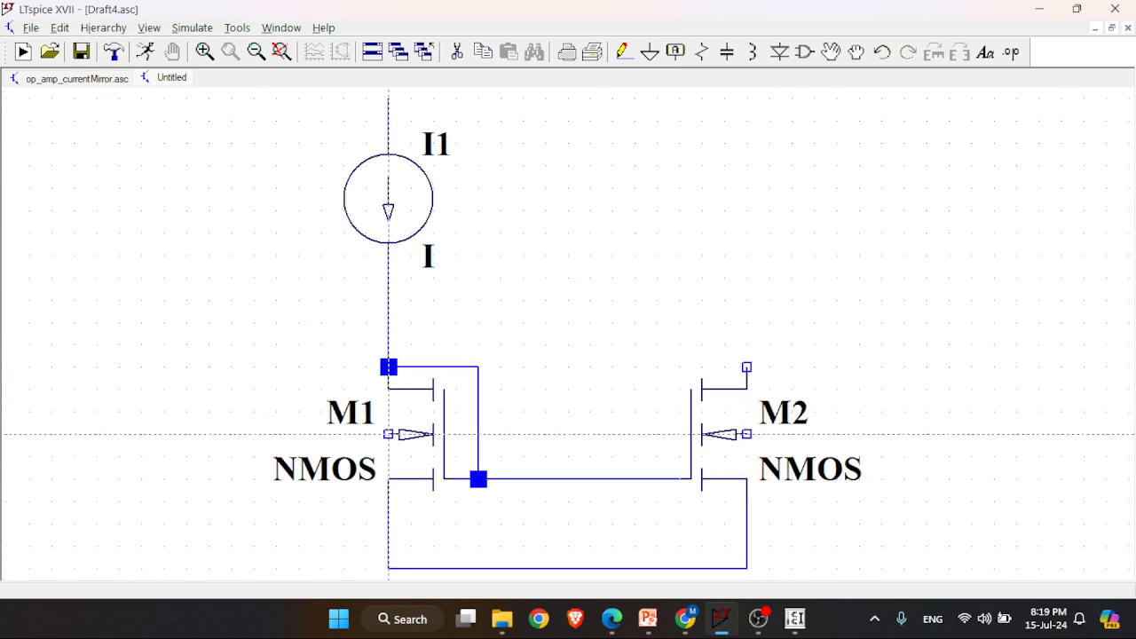
click(388, 434)
click(321, 524)
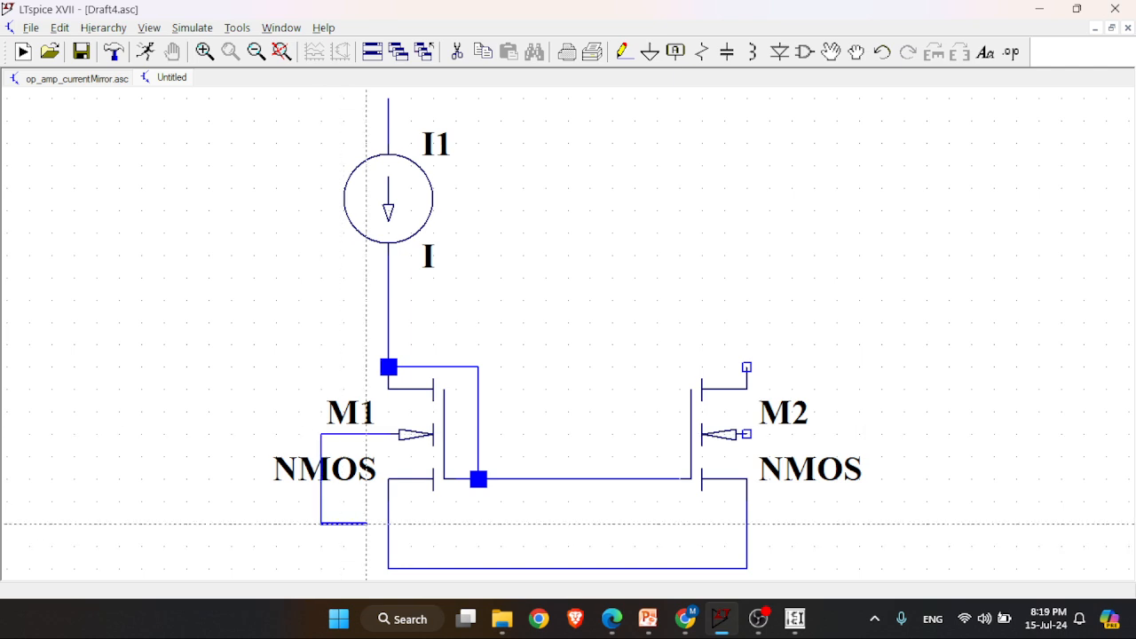
click(388, 523)
click(746, 434)
click(792, 524)
click(746, 524)
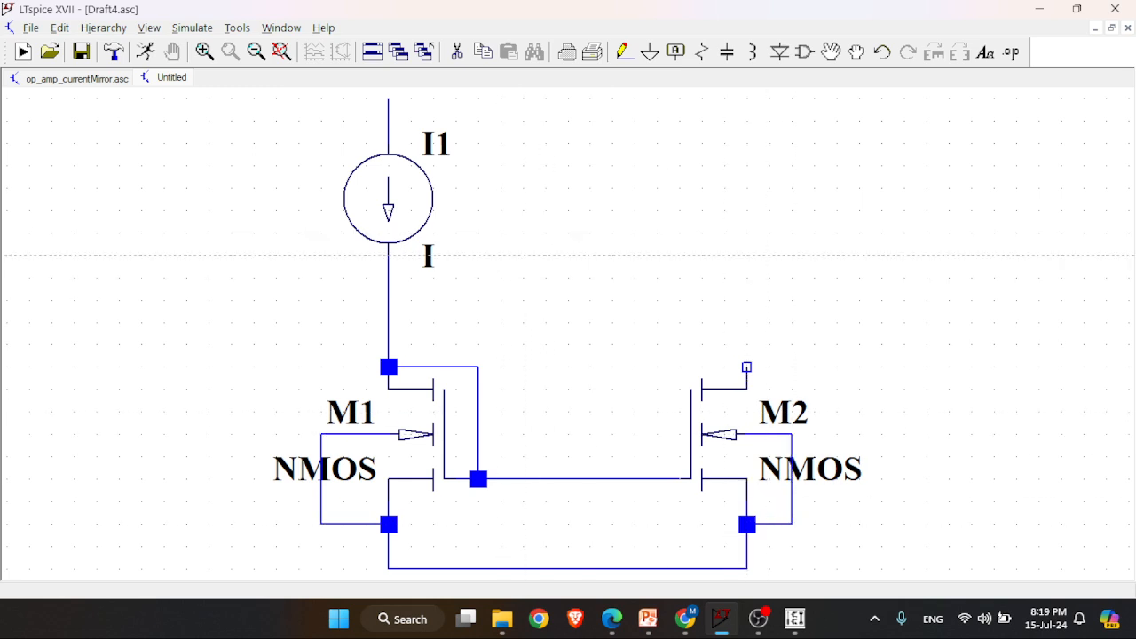
Add a vertical wire extending upward from the drain of M2.
click(746, 278)
click(747, 367)
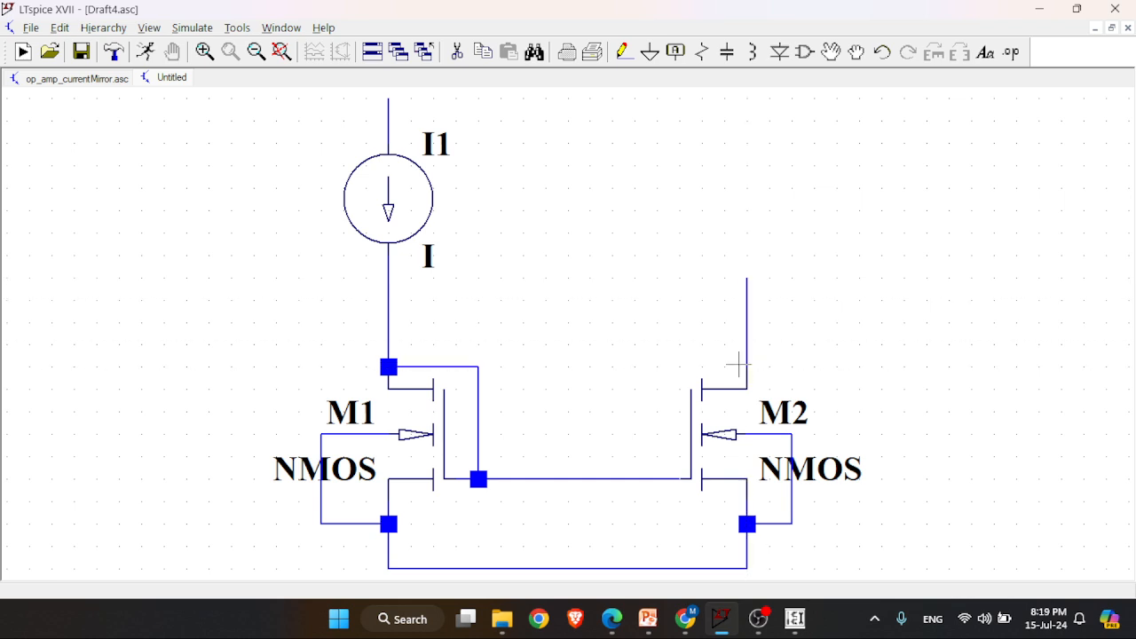
key(Escape)
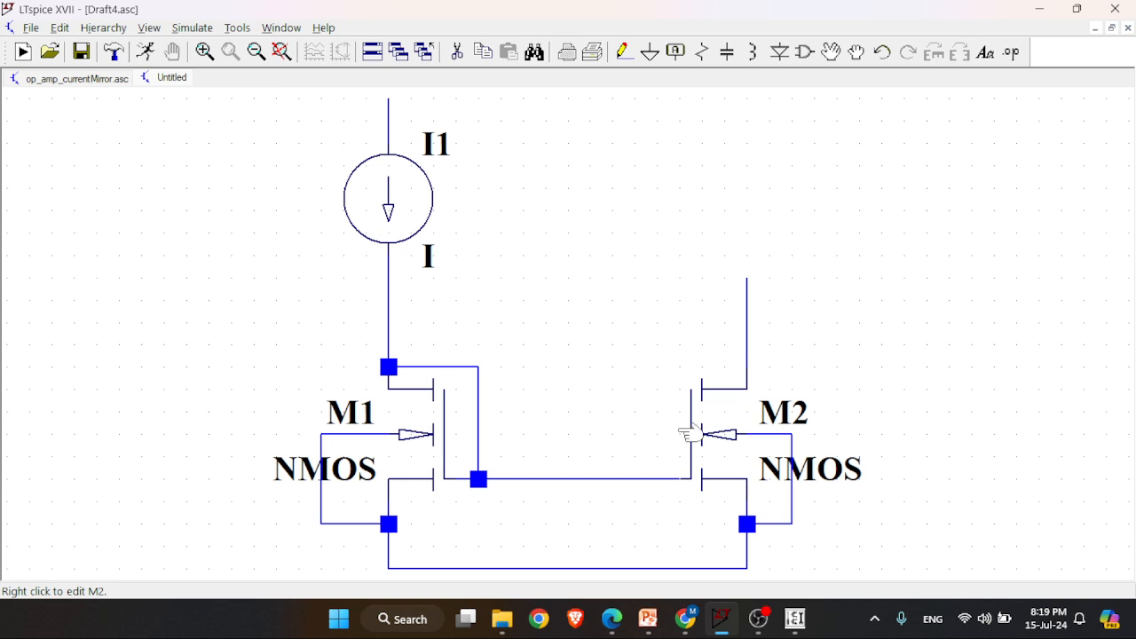
Place a ground symbol below the middle of the common source line and wire it to that line.
key(F3)
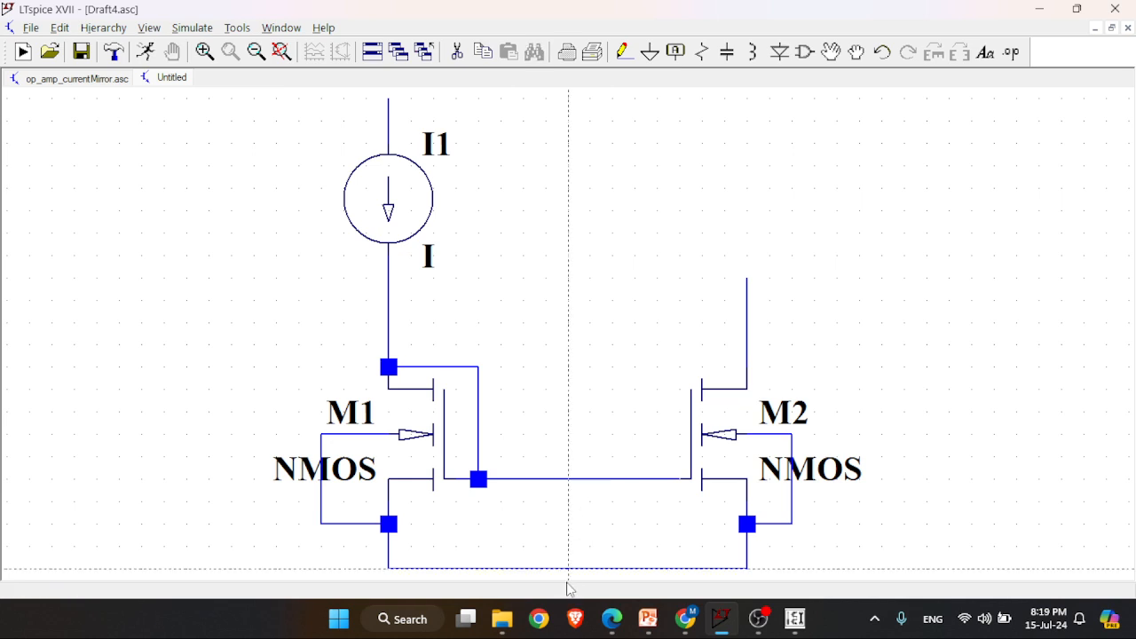
scroll(568, 568, down, 6)
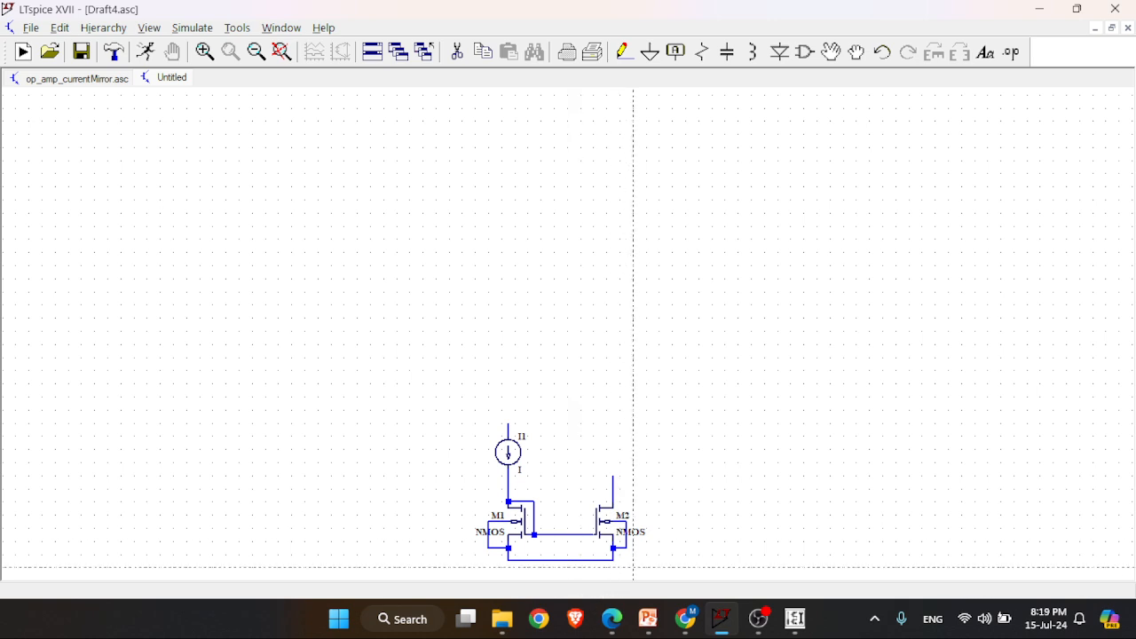
key(Escape)
drag(645, 550, 623, 332)
scroll(587, 345, up, 2)
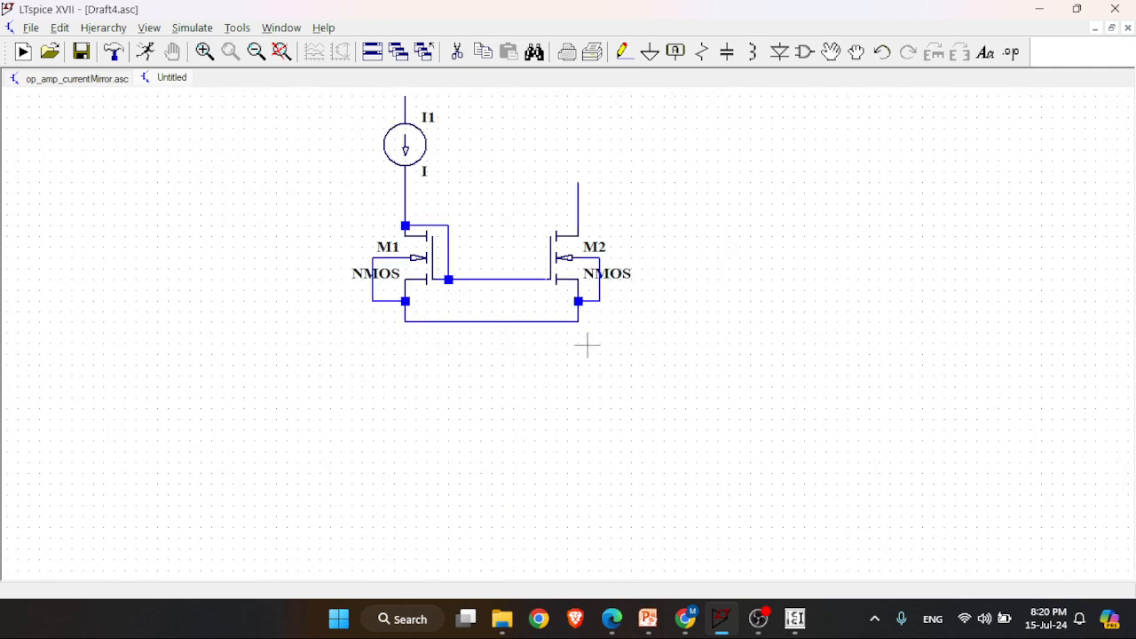
scroll(588, 345, up, 1)
key(g)
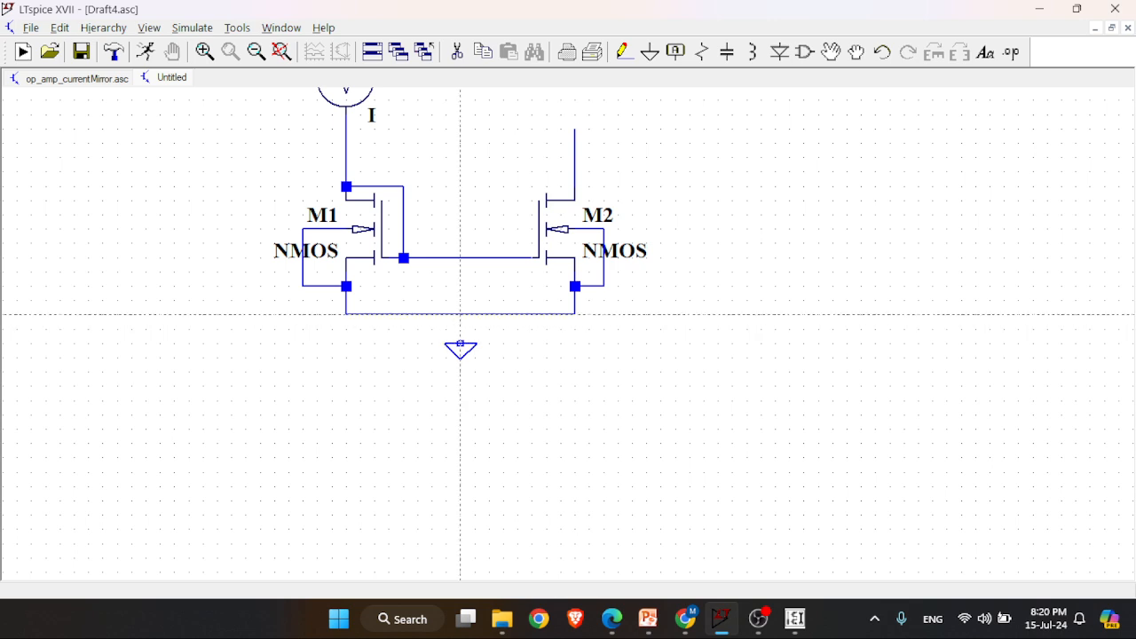
click(461, 344)
key(space)
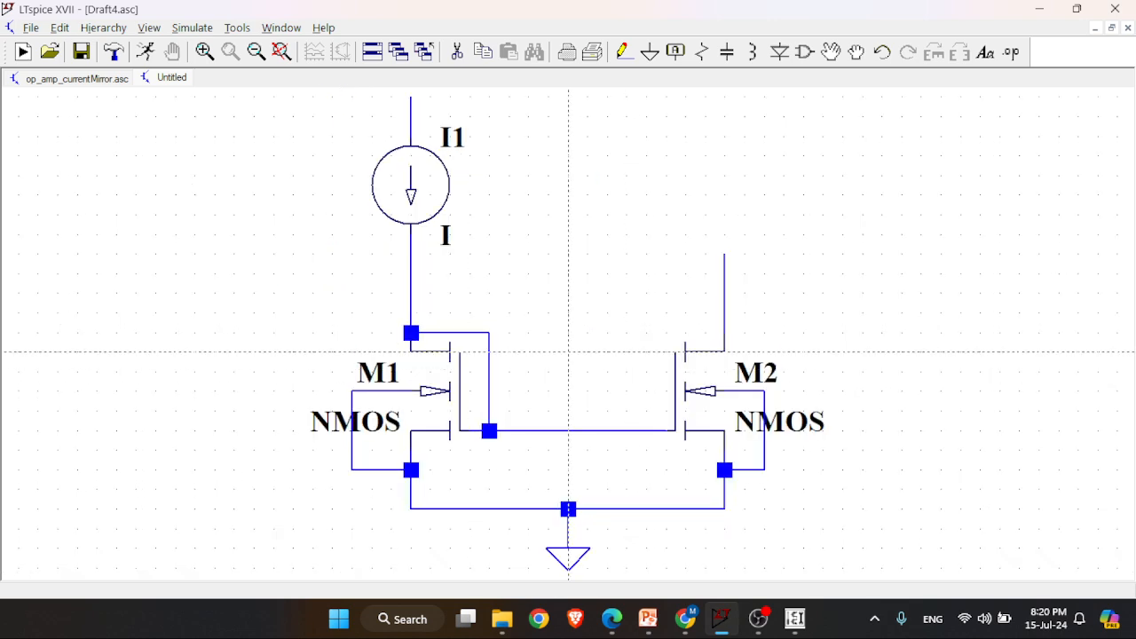
key(Escape)
Add the net label vdd, rotated vertically, to the wire end above current source I1.
key(F4)
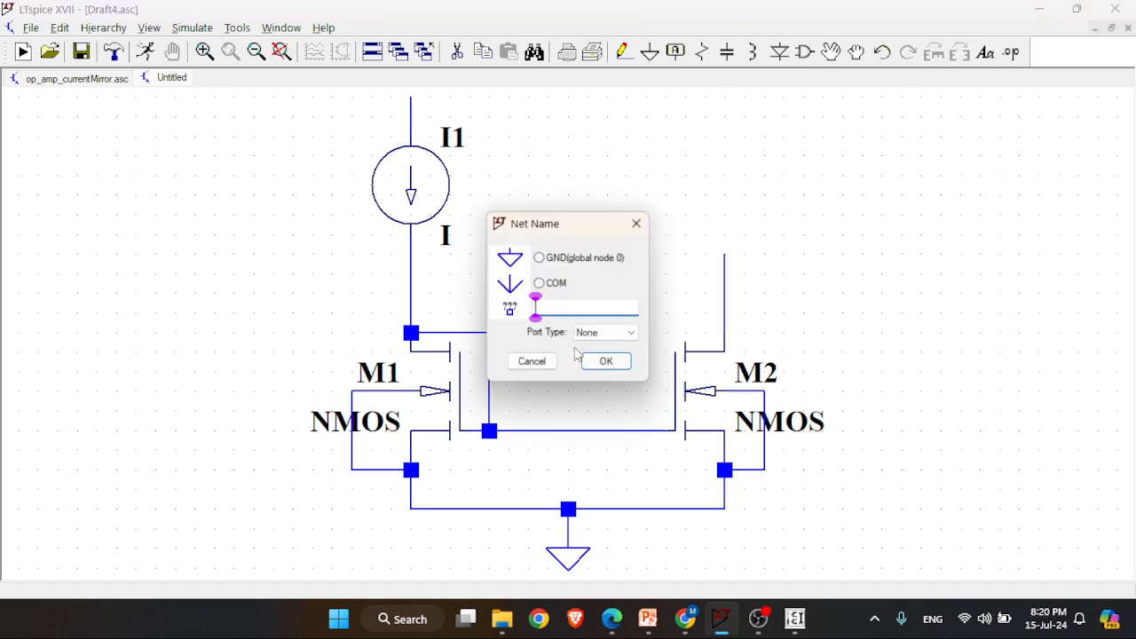
text(vdd)
key(Return)
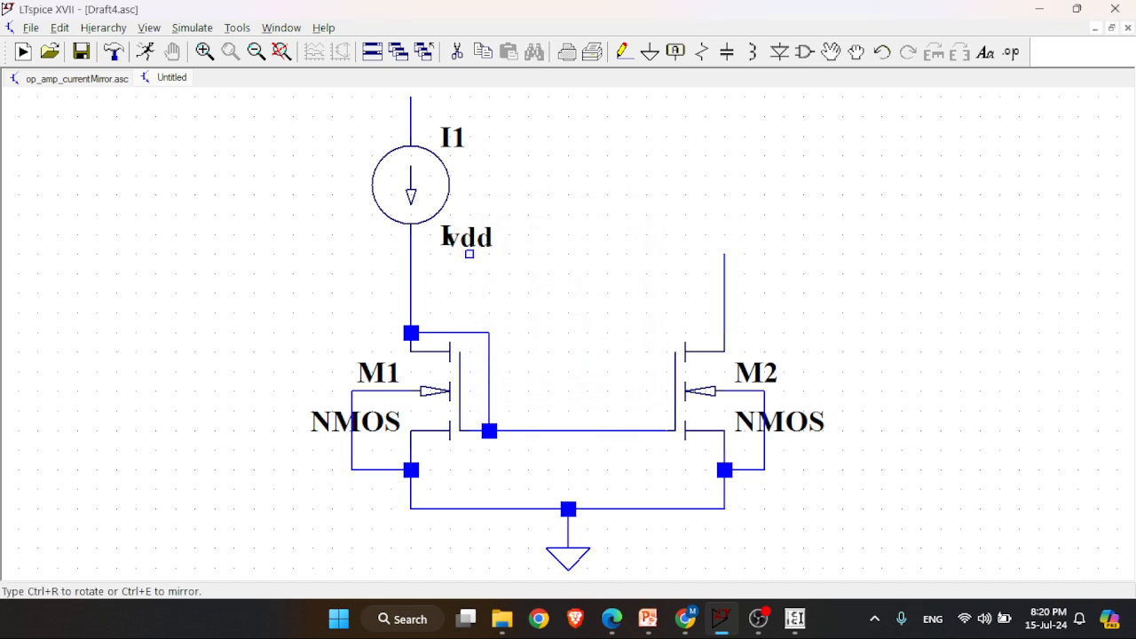
click(410, 100)
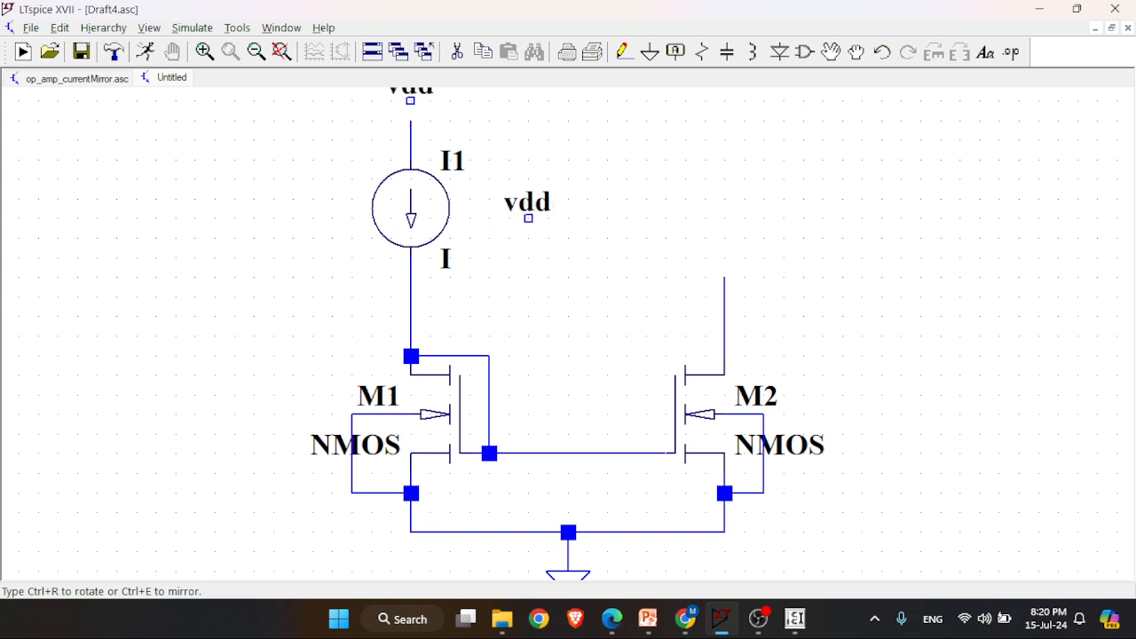
key(Escape)
key(space)
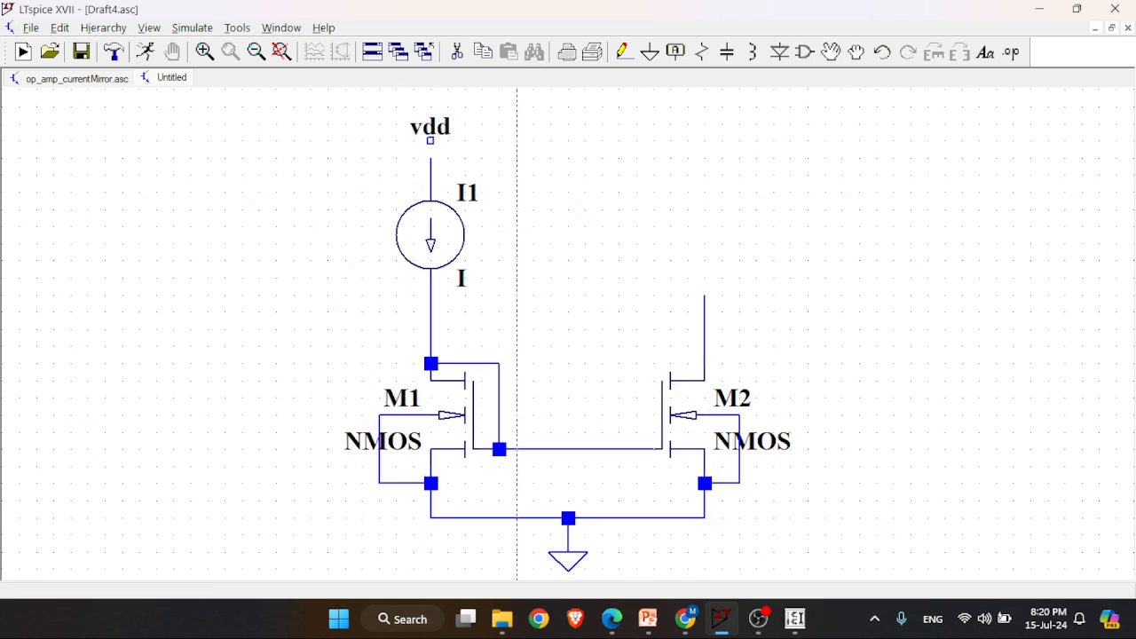
key(ctrl+r)
click(448, 140)
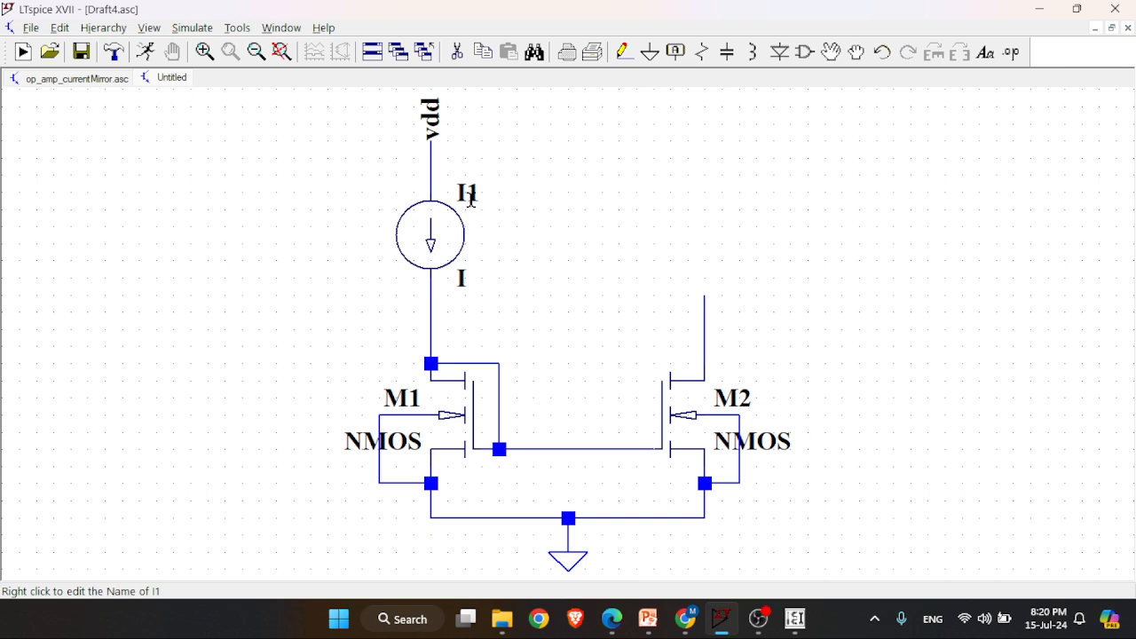
Set the DC value of current source I1 to 15u.
right_click(448, 249)
text(15)
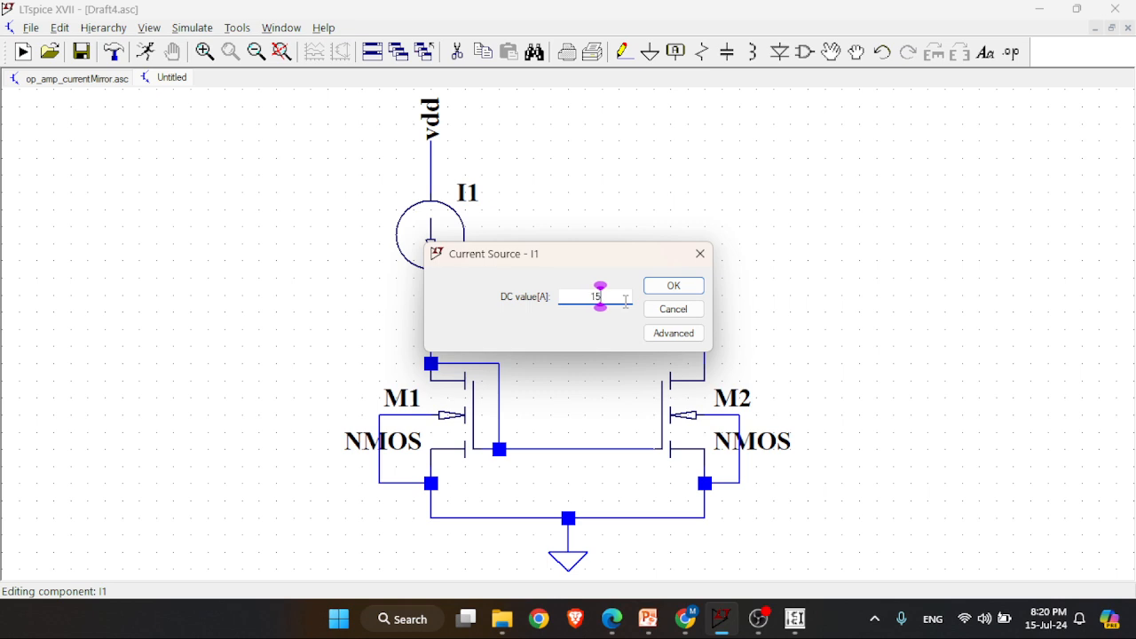
text(u)
key(Return)
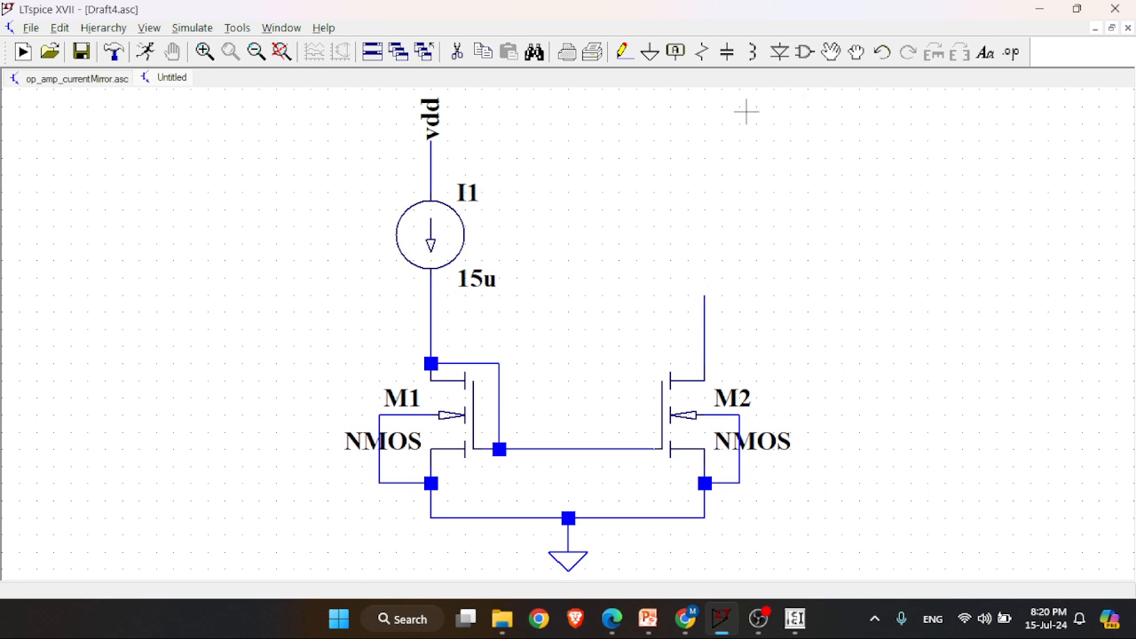
Draw a rectangle resting on the upper end of M2's drain wire.
right_click(675, 158)
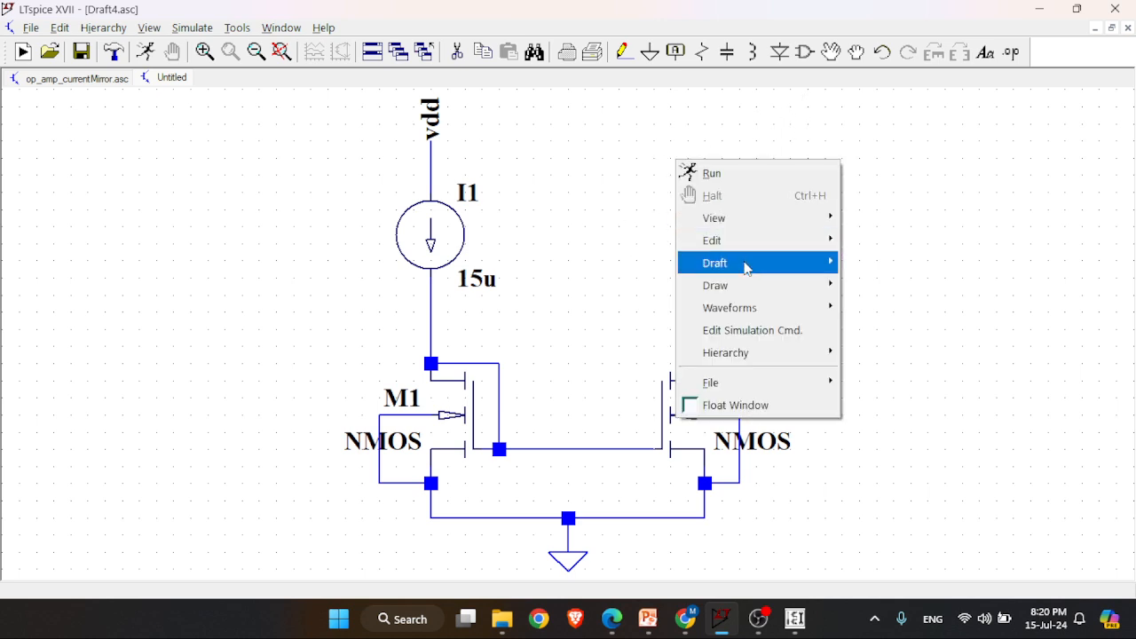
mouse_move(816, 289)
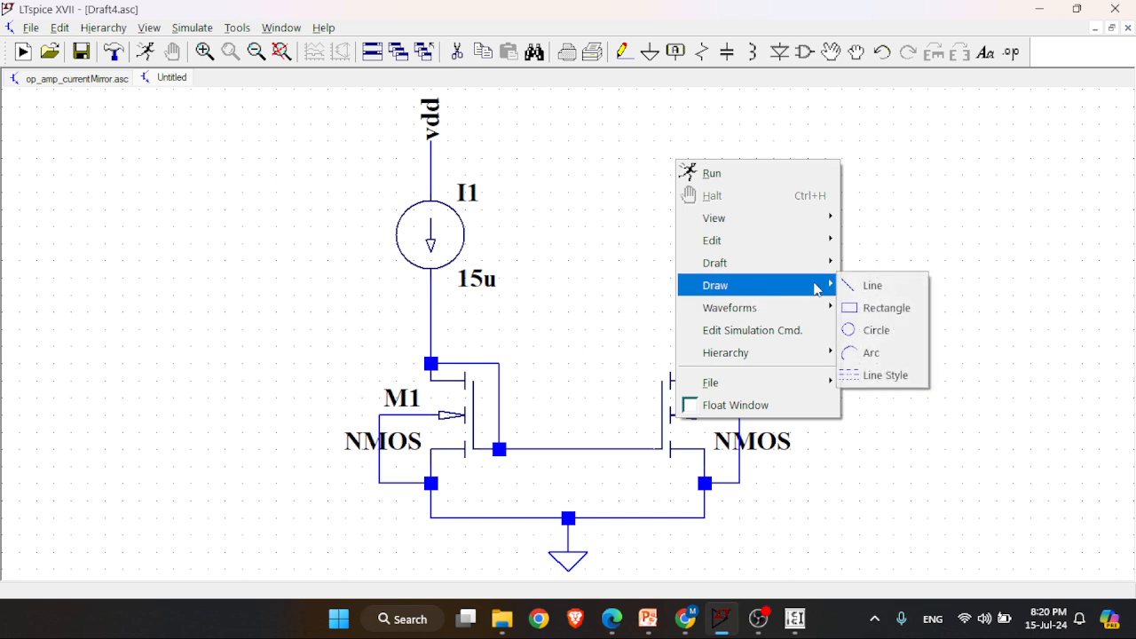
click(886, 308)
click(636, 202)
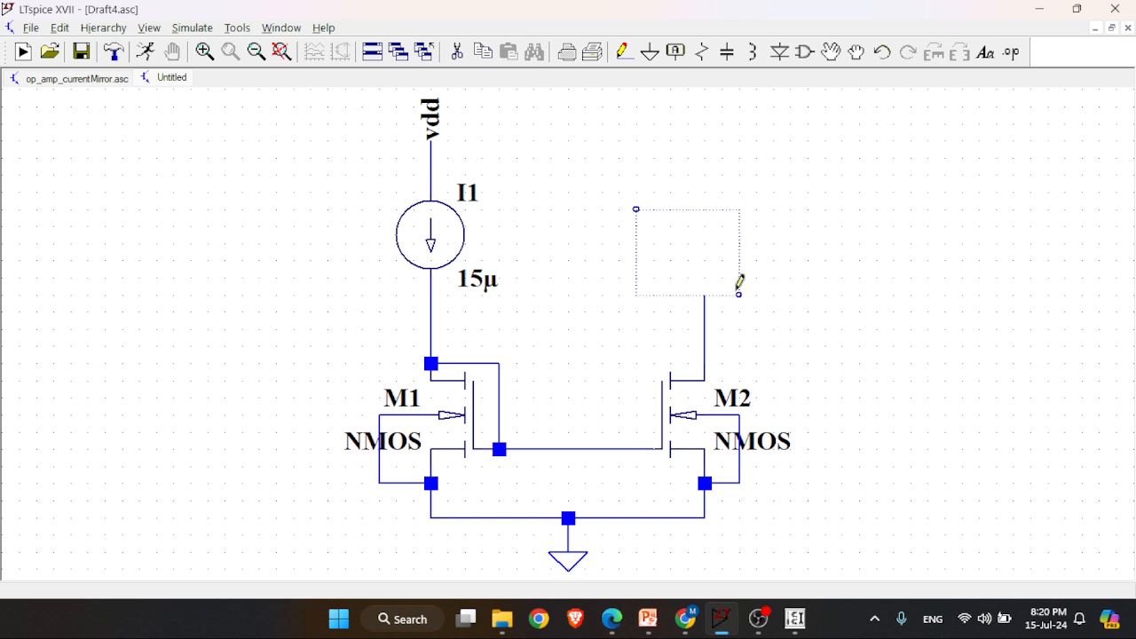
click(767, 298)
Change the line style of the rectangle above M2 to solid.
right_click(766, 297)
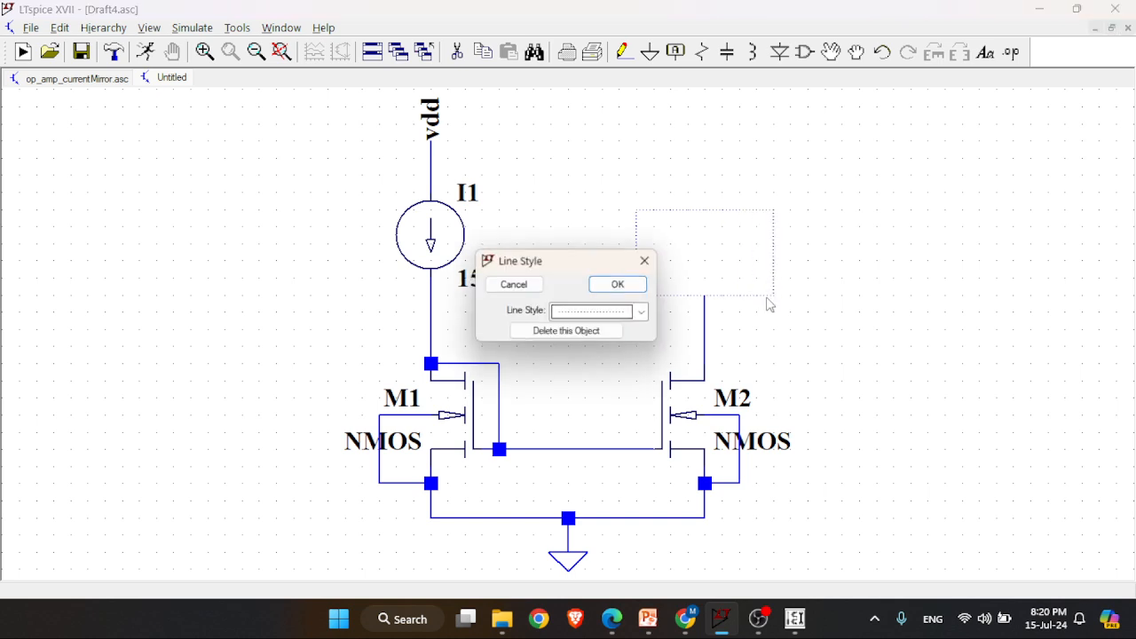
click(641, 312)
click(613, 335)
key(Return)
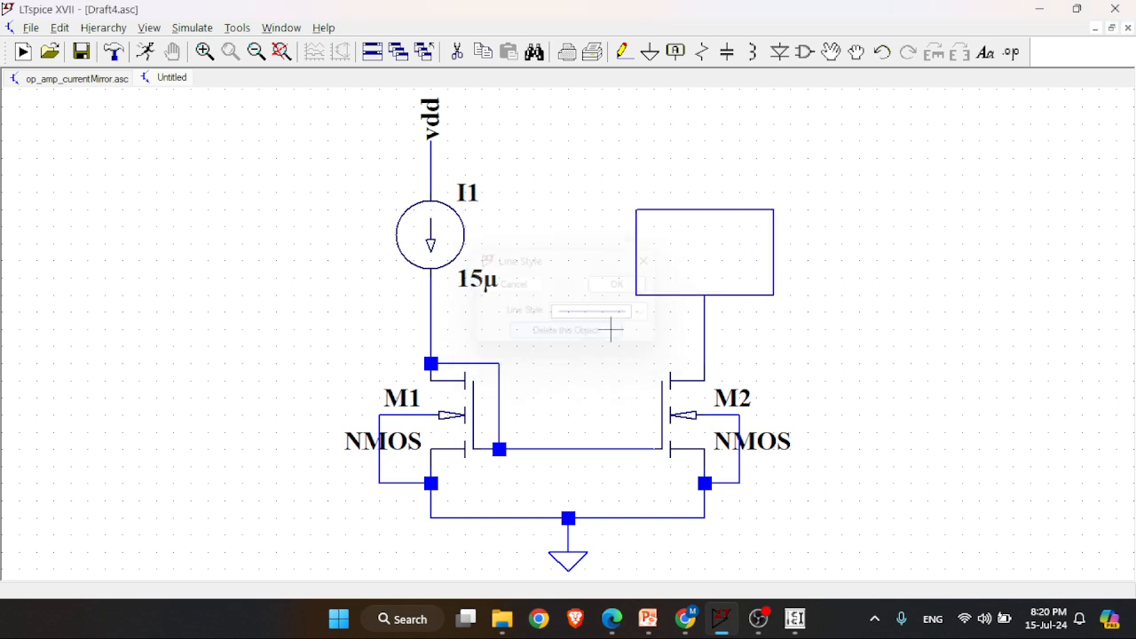
Add the comment text "Analog ckt" inside the rectangle above M2.
text(t)
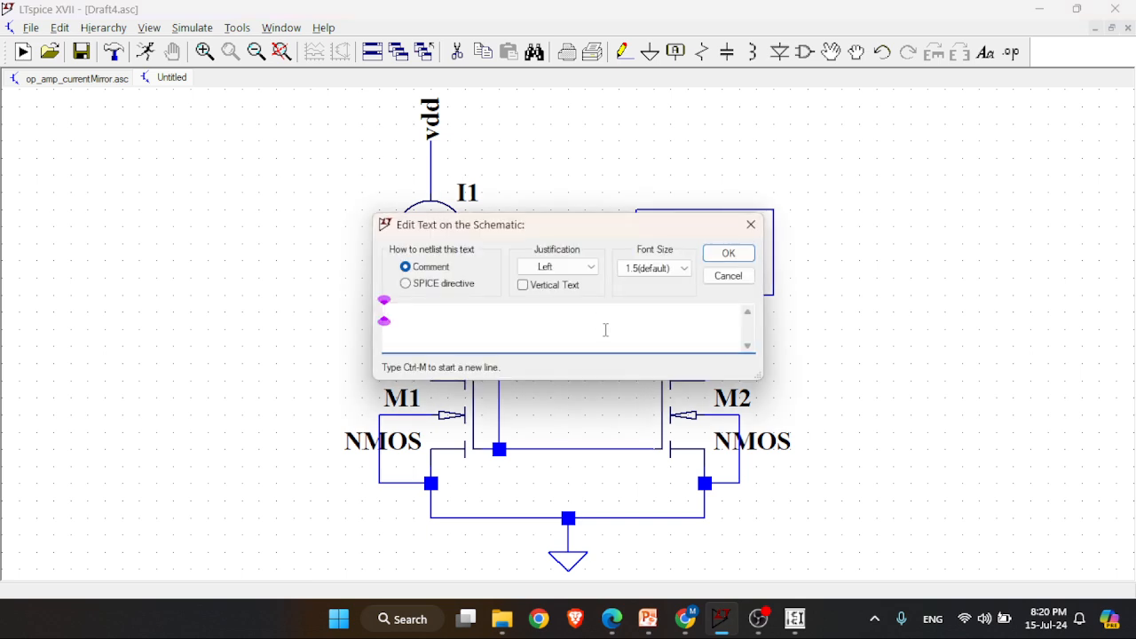
text(Analog ckt)
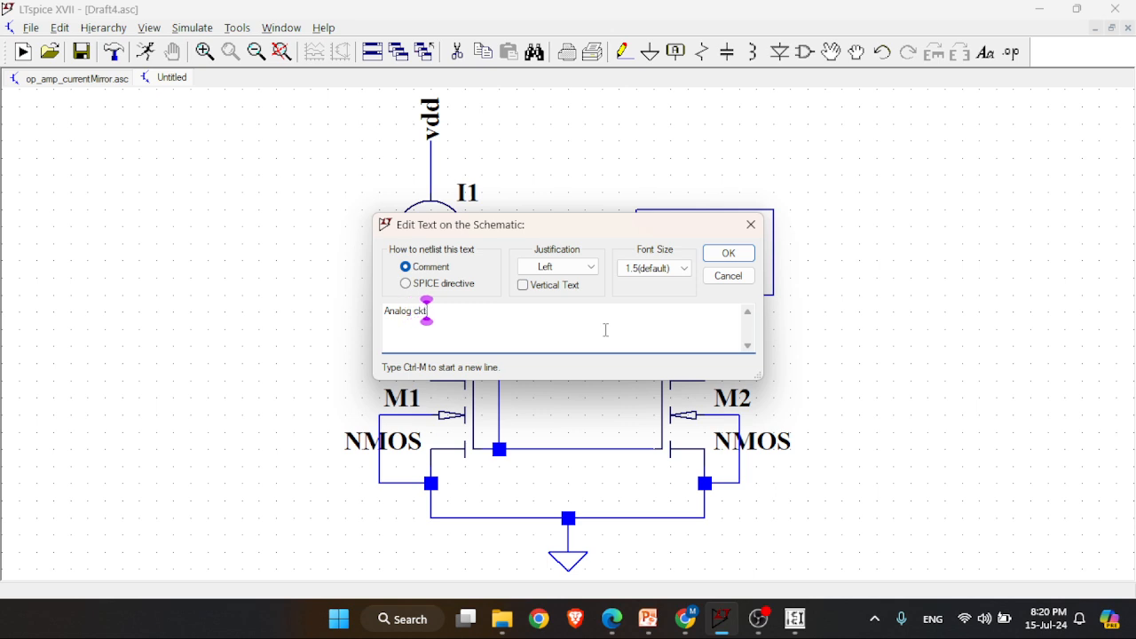
key(Return)
click(652, 250)
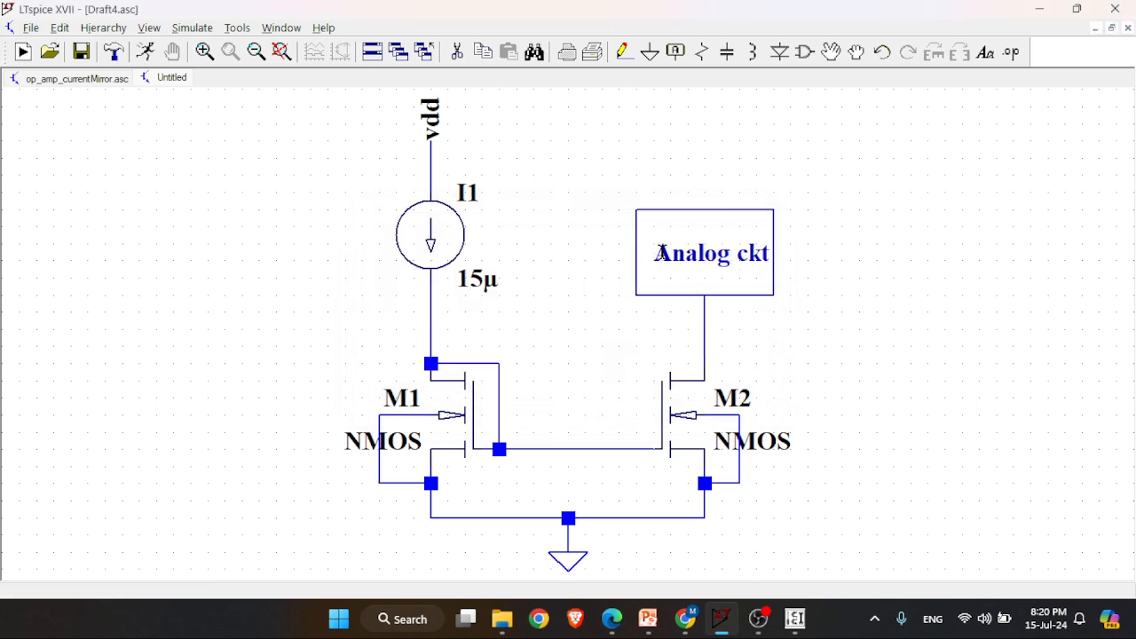
Add the comment text "15u" beside M2's drain wire, just below the Analog ckt rectangle.
key(space)
right_click(892, 363)
click(806, 382)
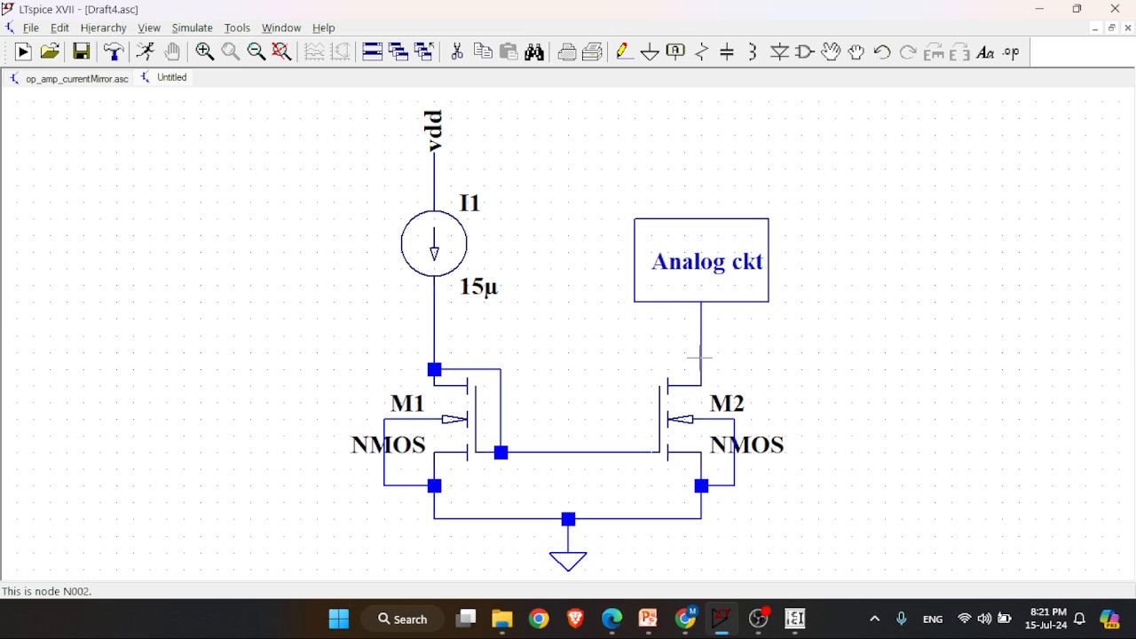
text(t)
text(15u)
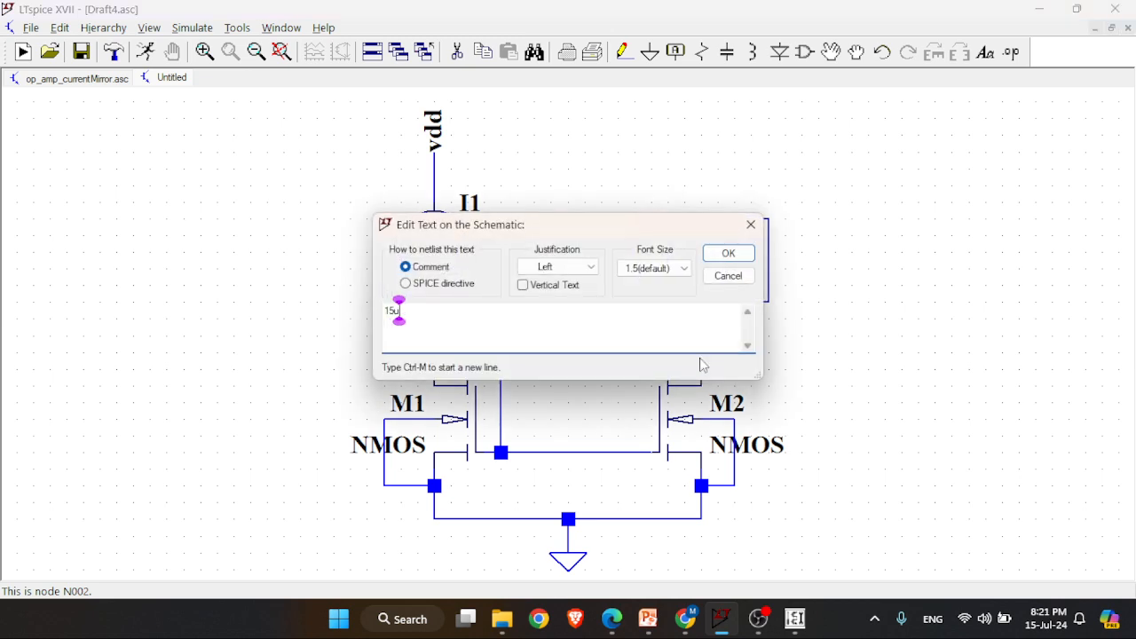
key(Return)
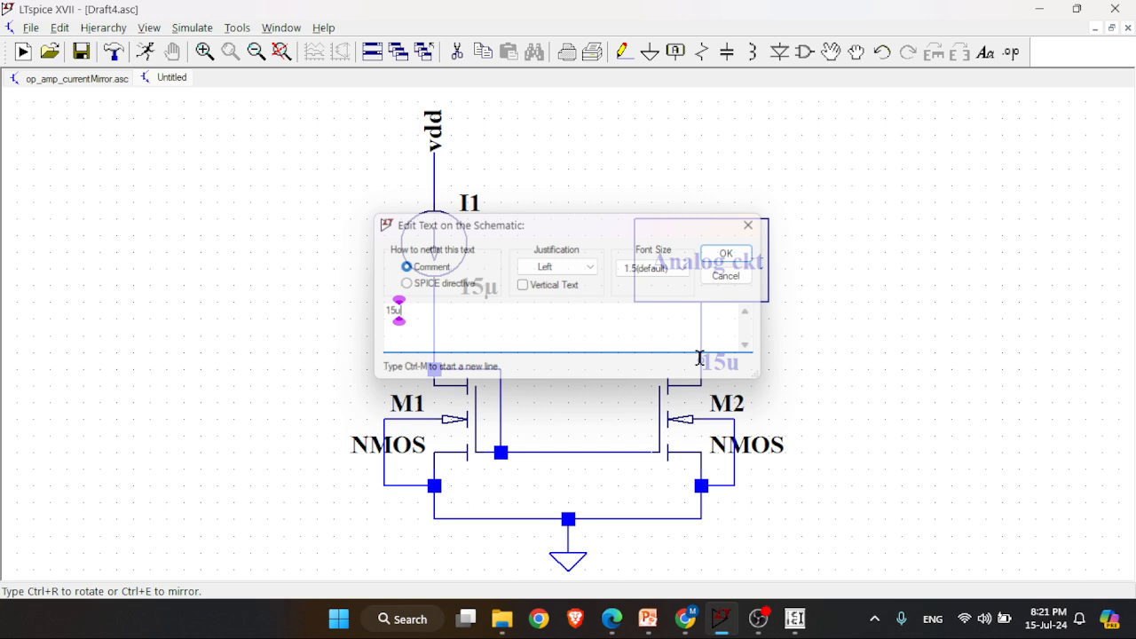
click(701, 353)
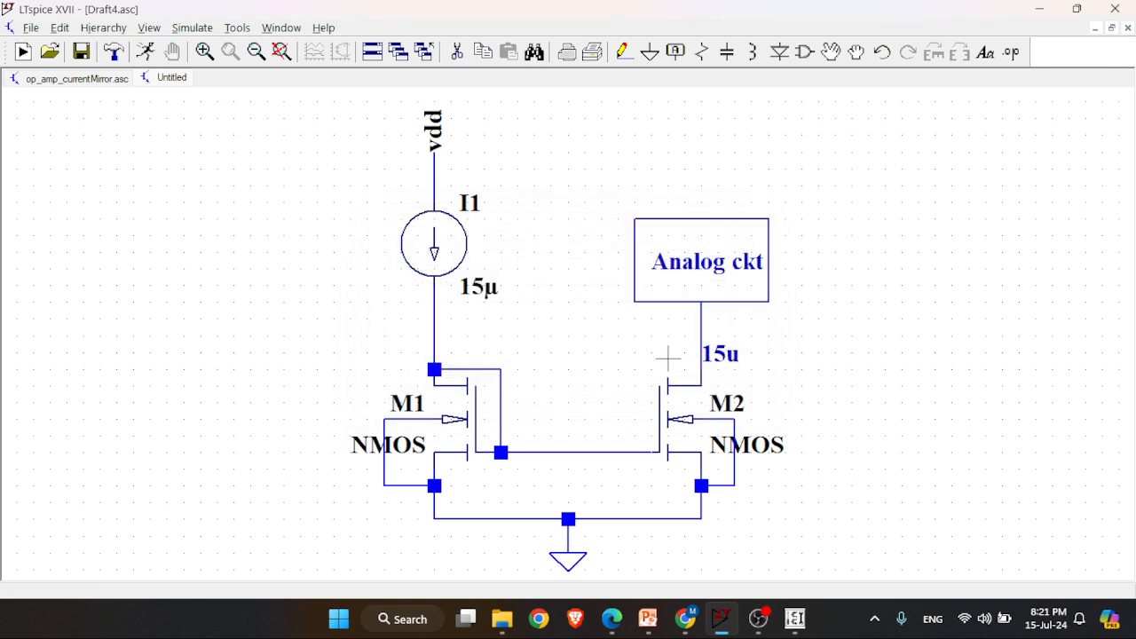
Set transistor M1's length to 360n and its width to 5u.
right_click(462, 429)
click(610, 232)
text(18)
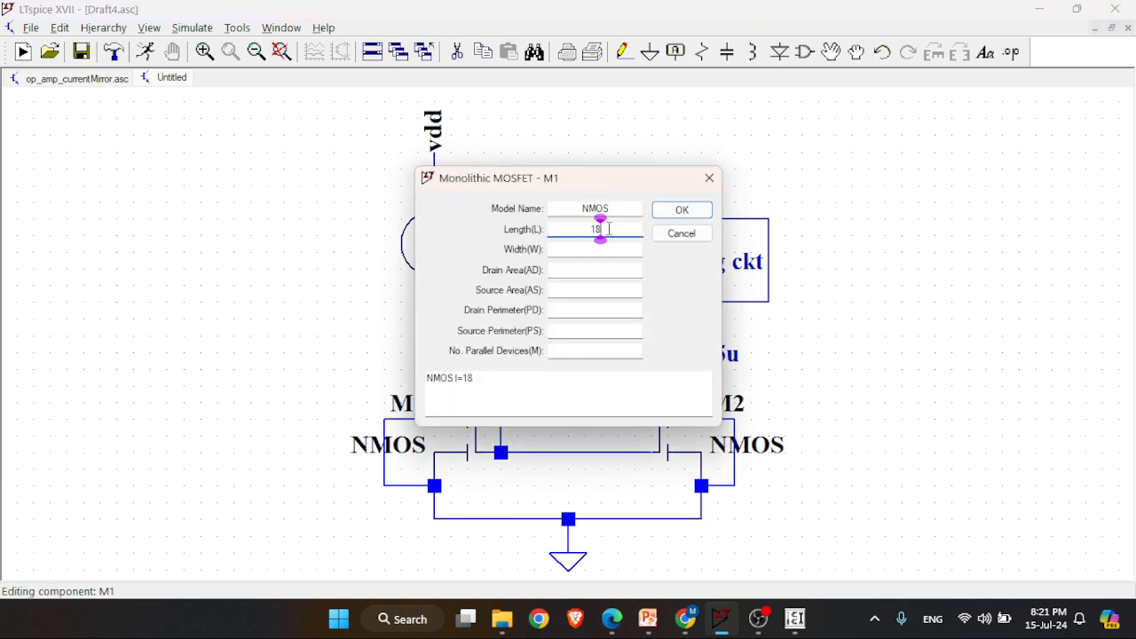
key(BackSpace)
key(BackSpace)
text(360n)
key(Tab)
text(5u)
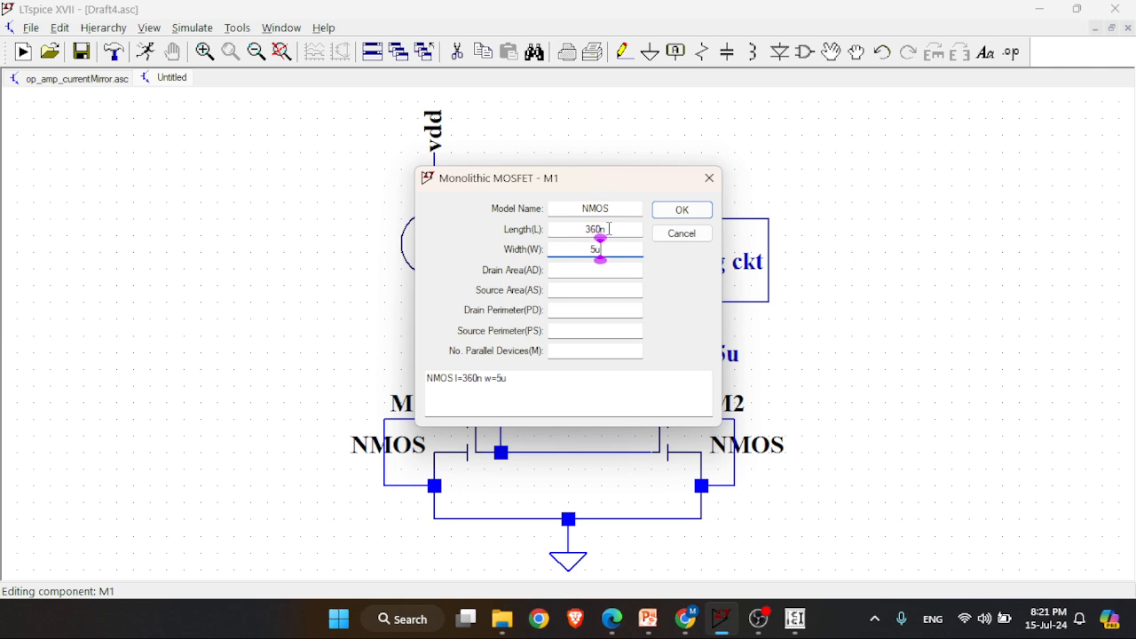
key(Return)
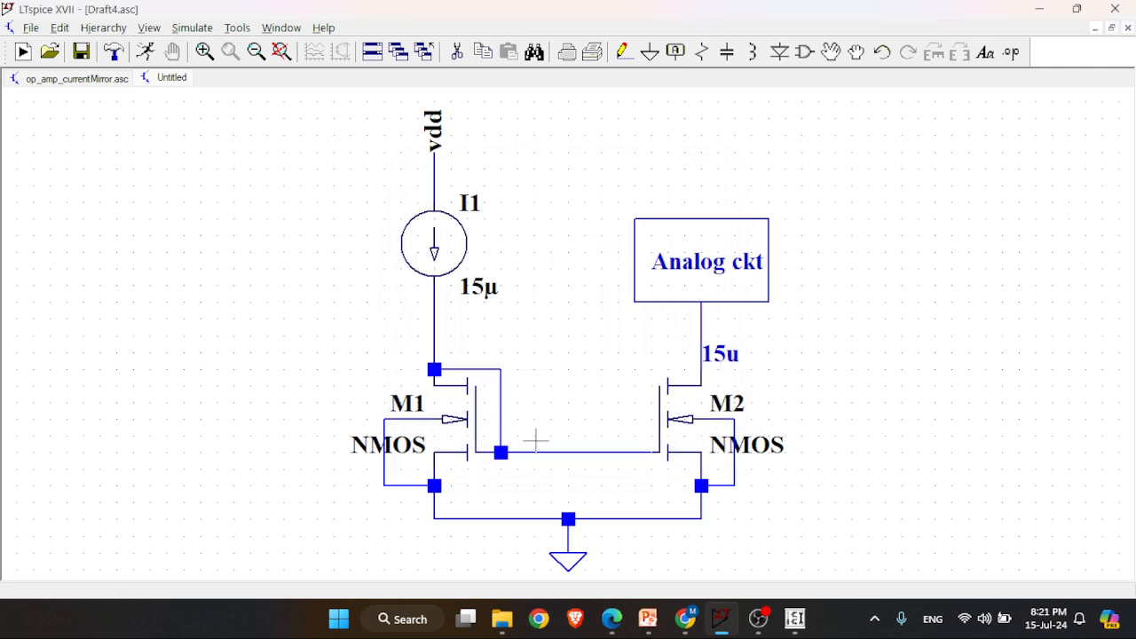
Make M1's Value2 attribute with its length and width visible on the schematic.
ctrl+right_click(475, 435)
double_click(705, 365)
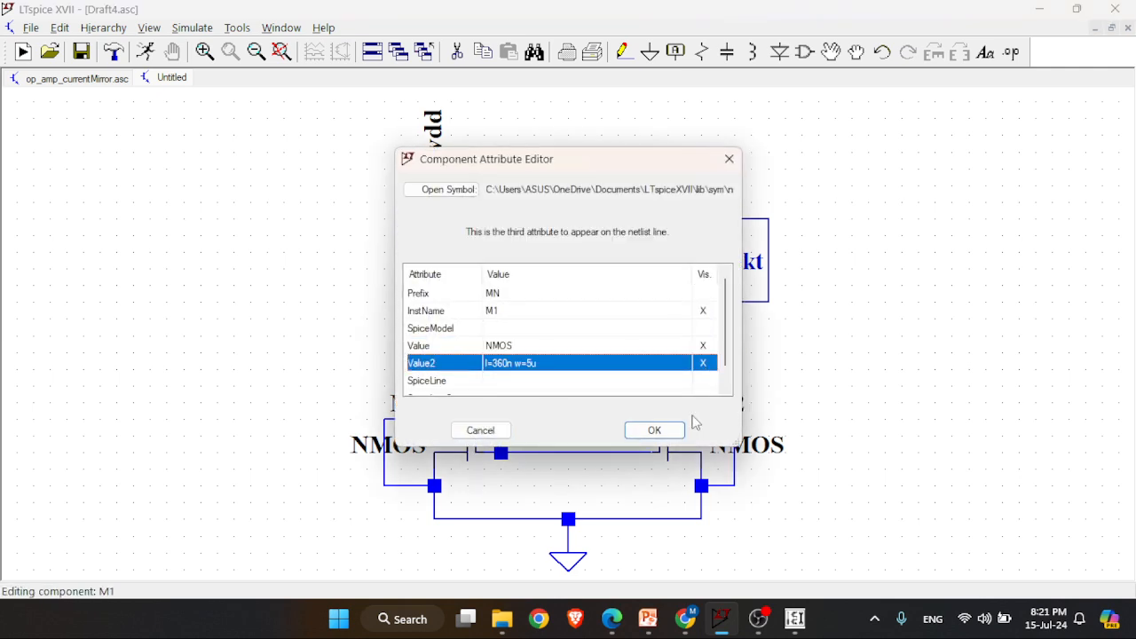
click(682, 430)
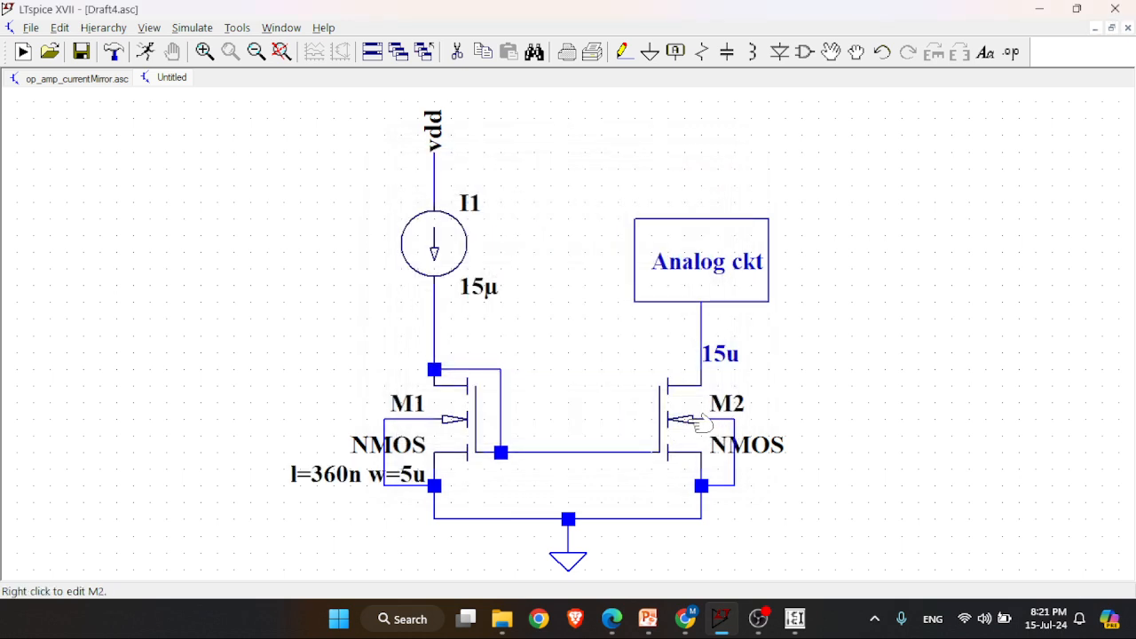
ctrl+right_click(706, 425)
double_click(705, 363)
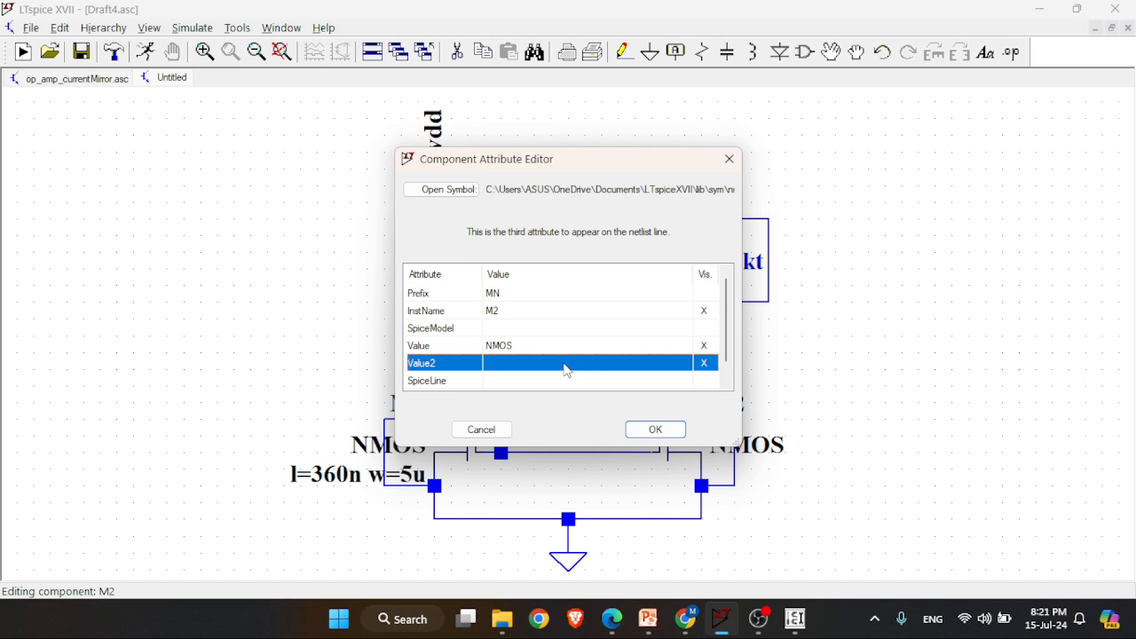
click(521, 366)
click(502, 363)
click(729, 158)
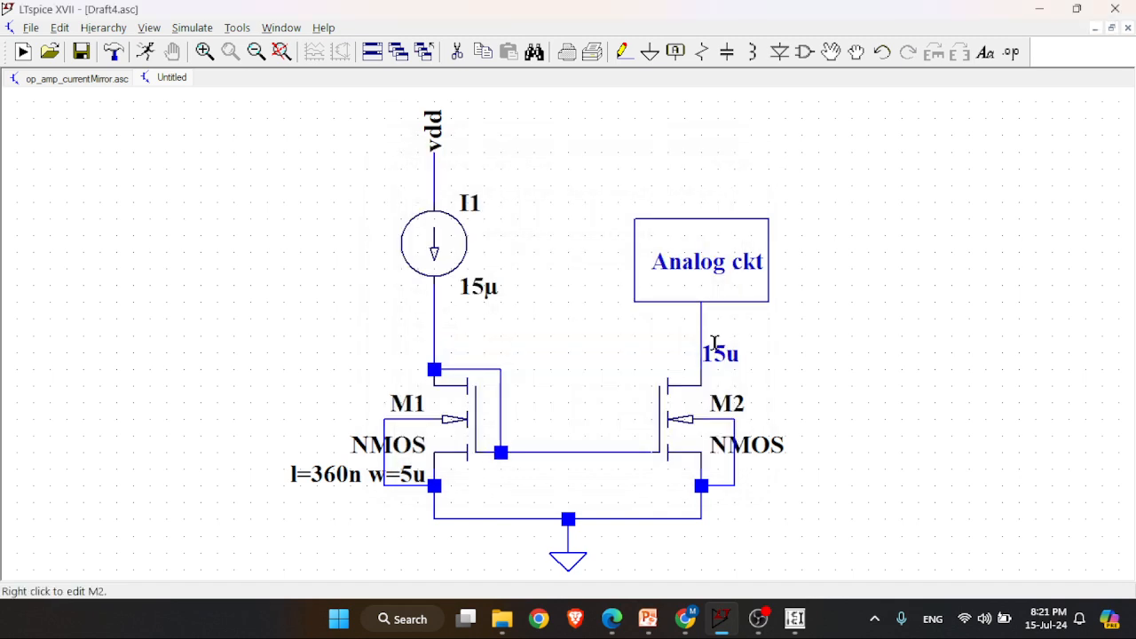
Set transistor M2's length to 360n and its width to 5u.
right_click(679, 433)
click(620, 229)
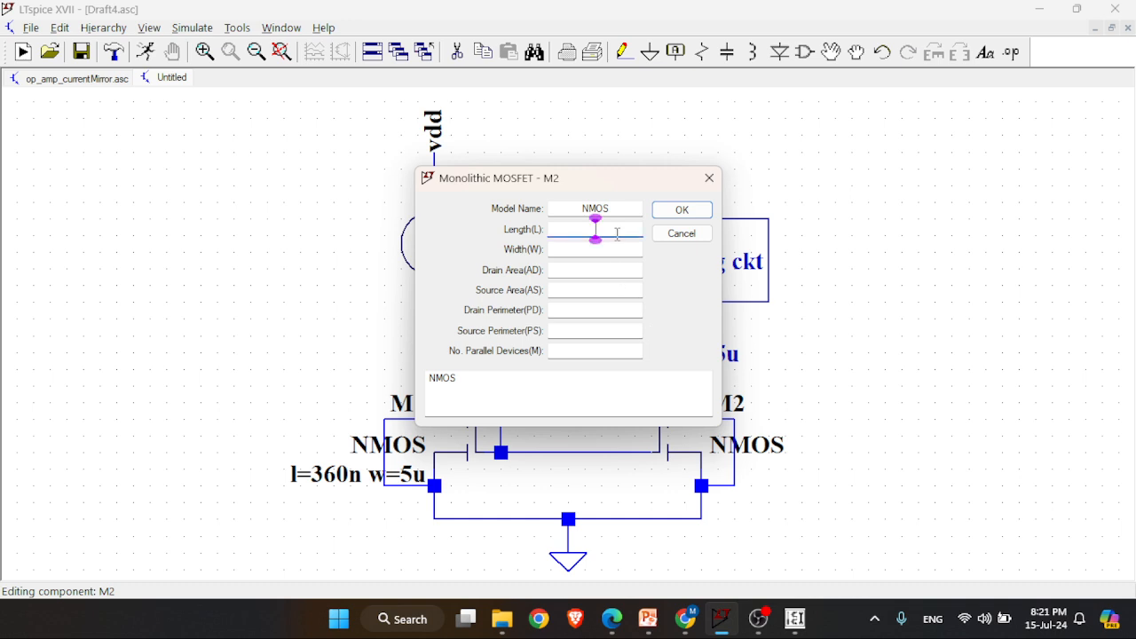
text(360n)
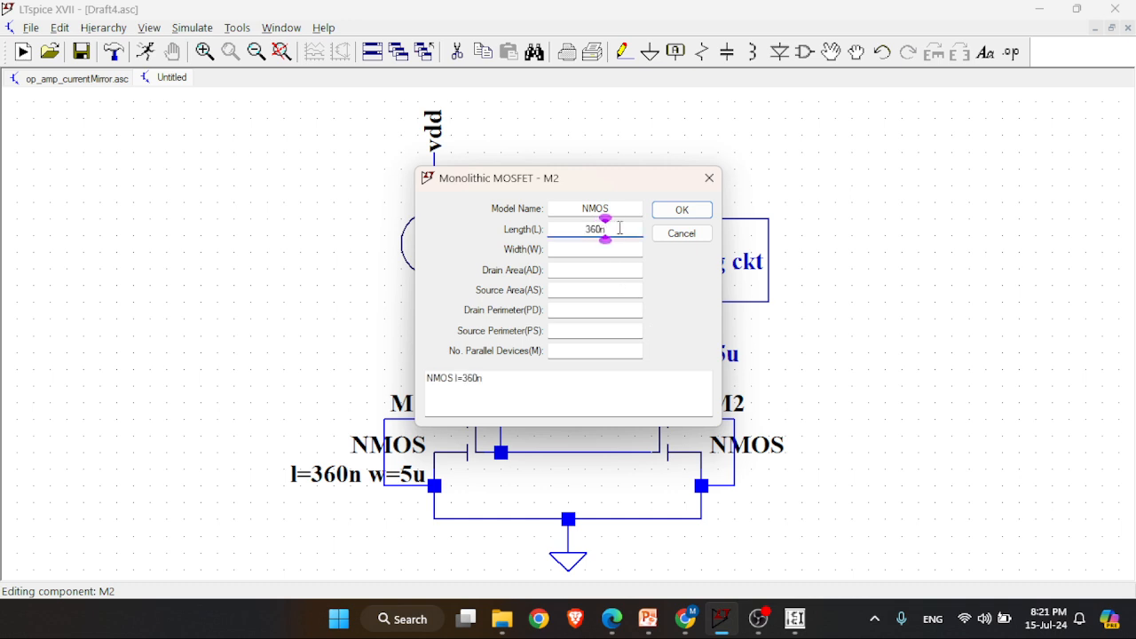
key(Tab)
text(1)
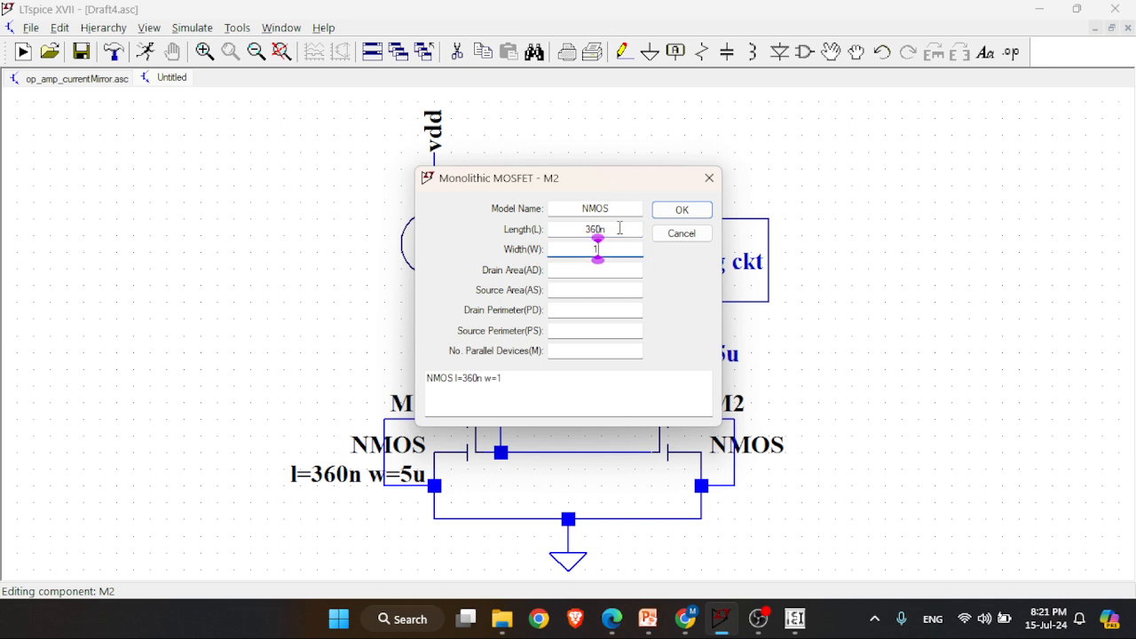
key(BackSpace)
text(5u)
key(Return)
Make M2's Value2 attribute with its length and width visible on the schematic.
ctrl+right_click(710, 410)
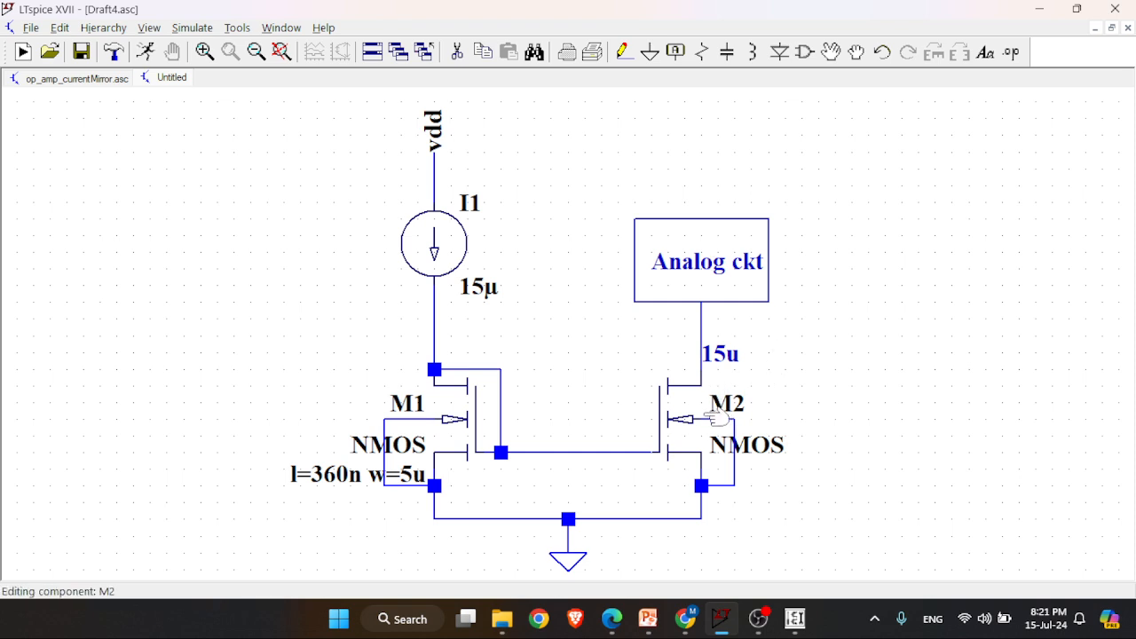
click(704, 363)
key(Return)
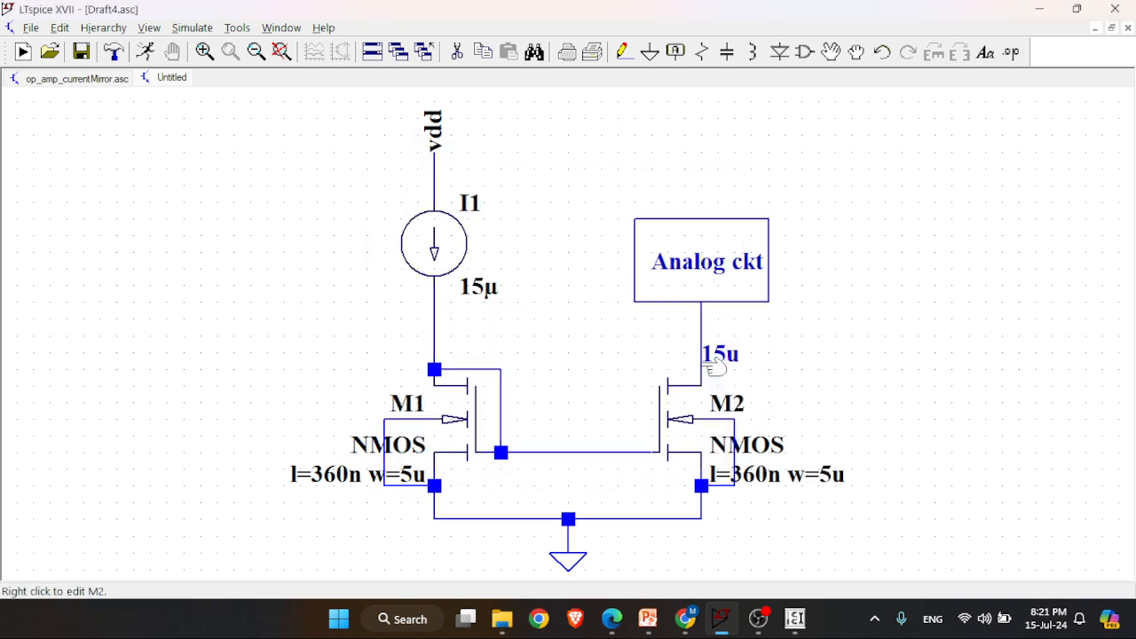
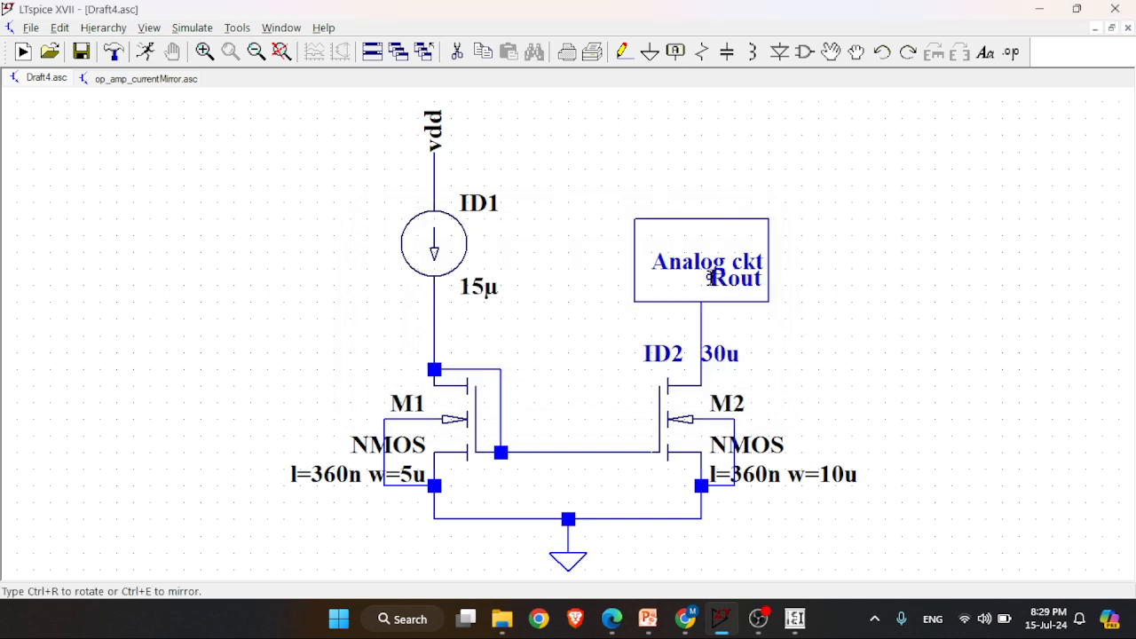
Place the Rout comment text directly above the Analog ckt rectangle.
click(676, 202)
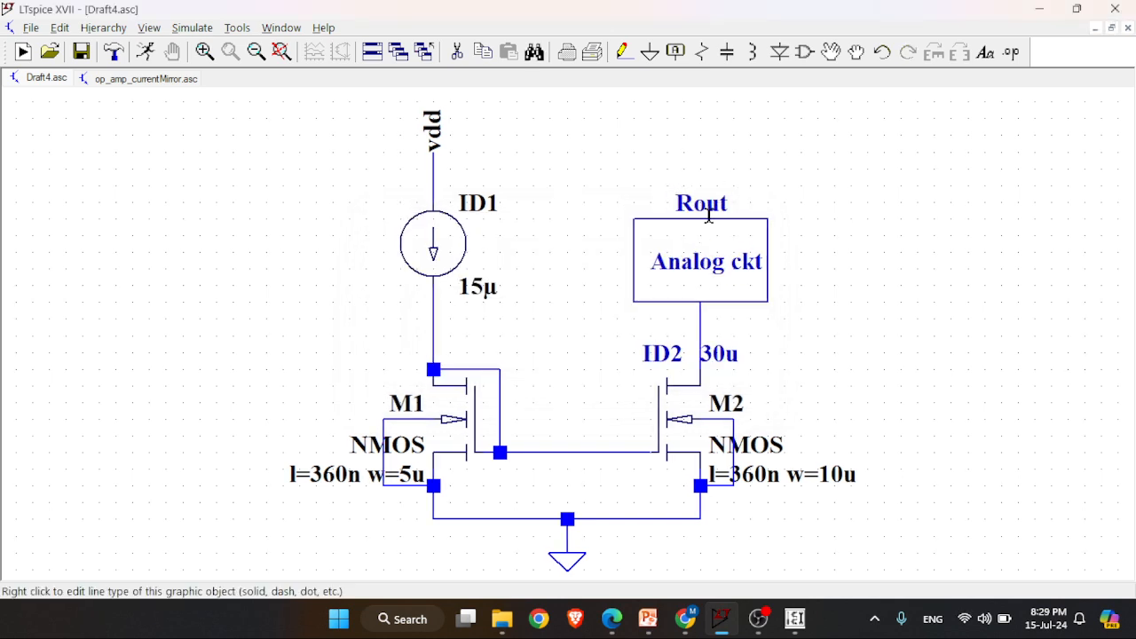
Run the simulation of op_amp_currentMirror.asc and examine the transfer function value in the results.
click(105, 80)
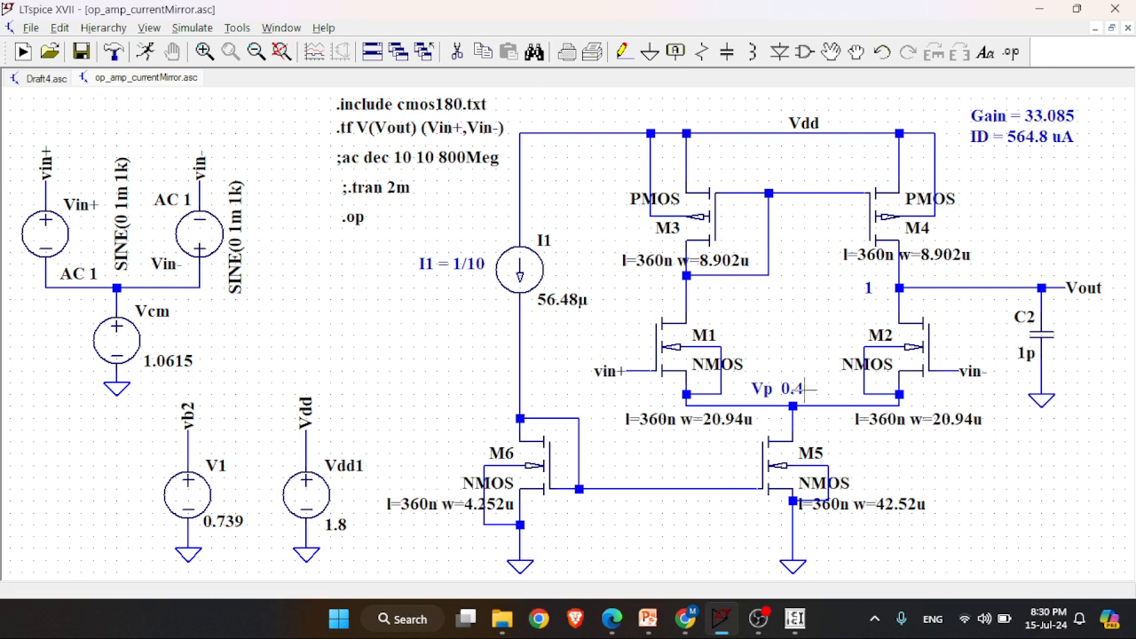
mouse_move(792, 406)
click(147, 53)
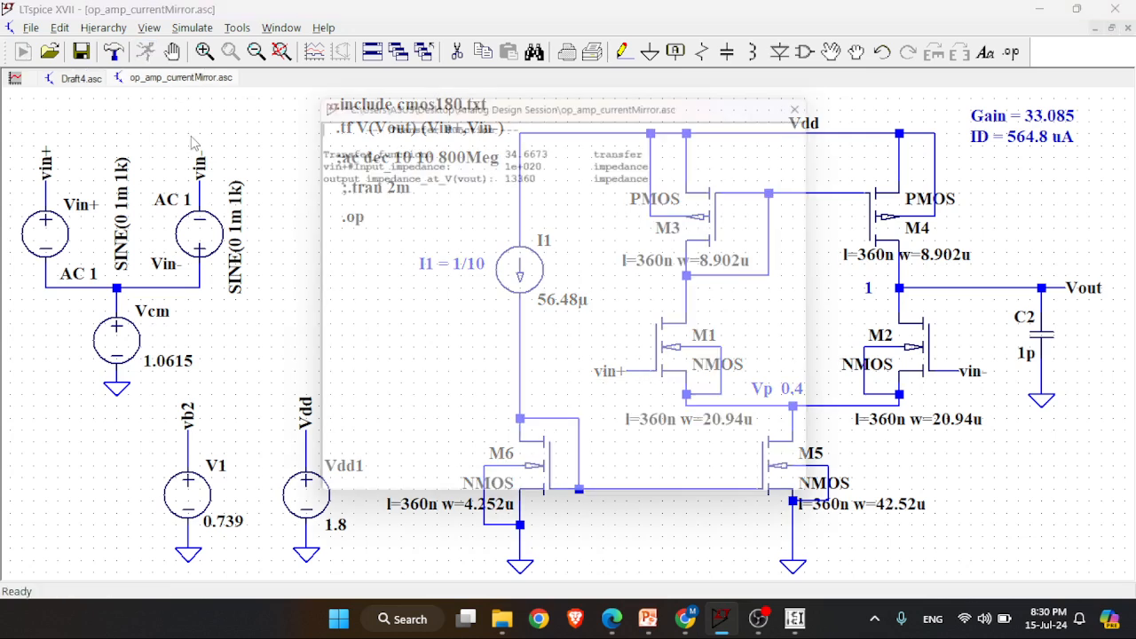
drag(507, 150, 550, 145)
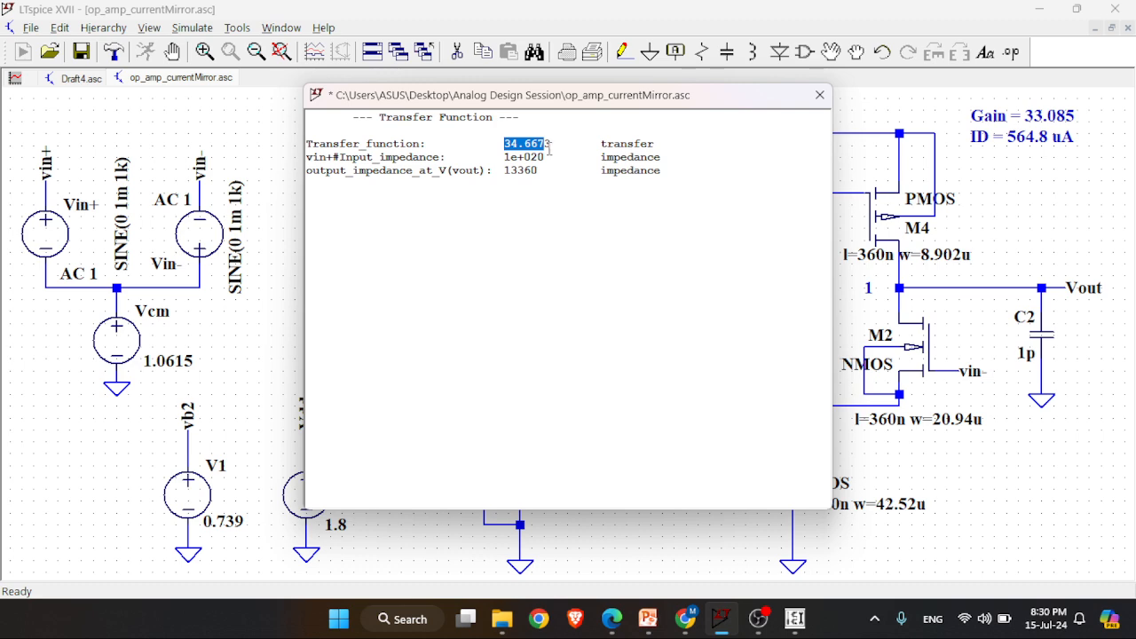
click(551, 148)
click(819, 94)
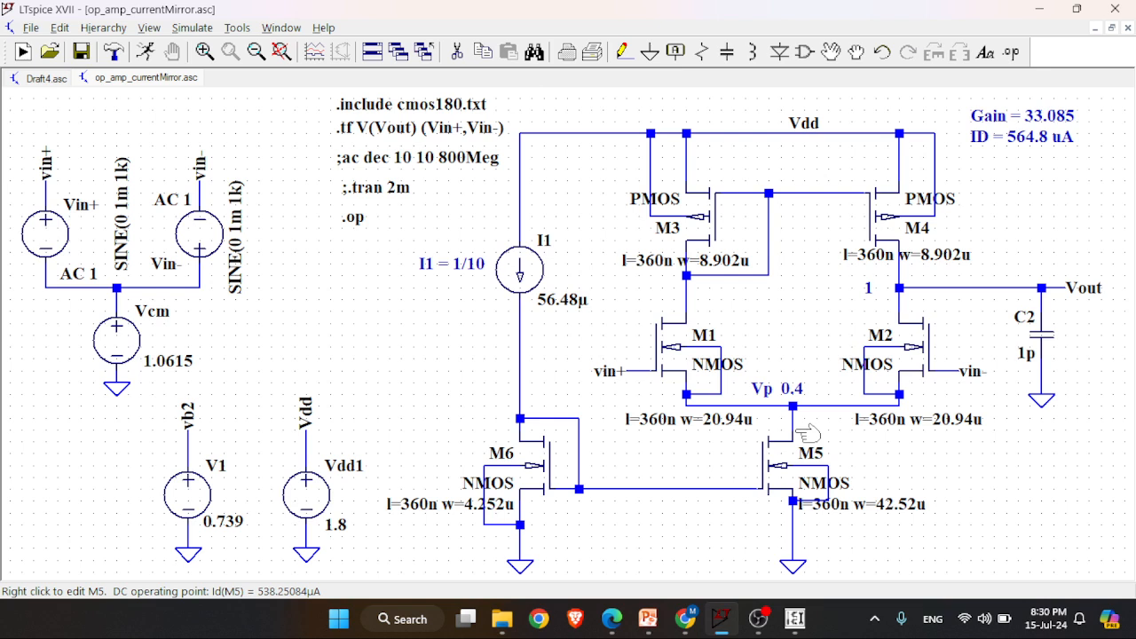
Set M6's width to 4.3u in the op-amp schematic, keeping its length at 360n.
right_click(473, 504)
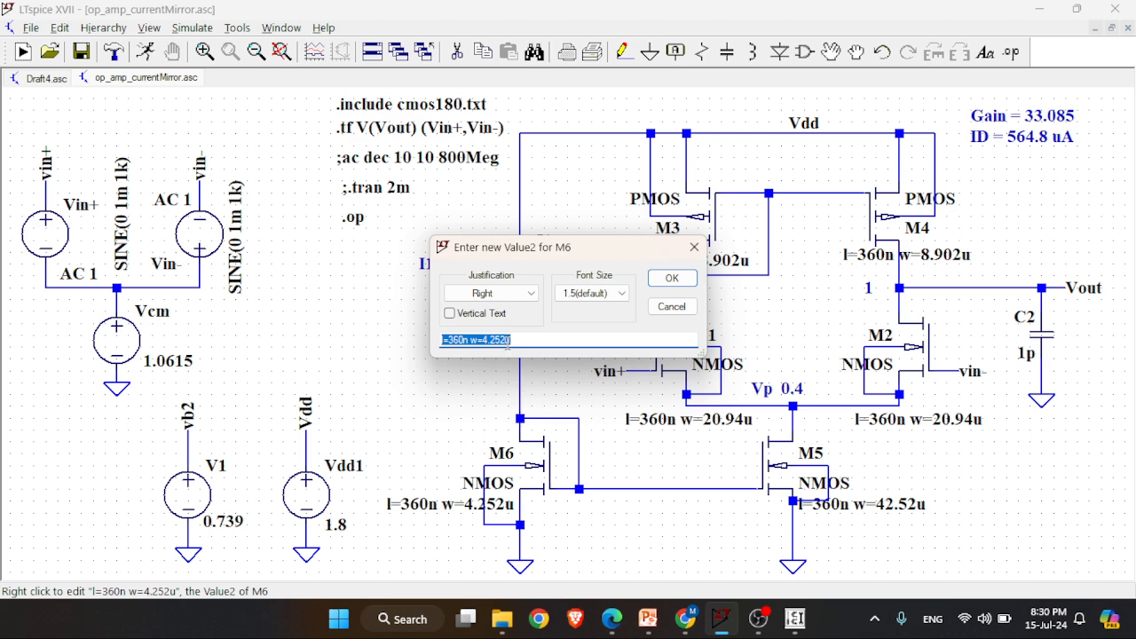
click(504, 340)
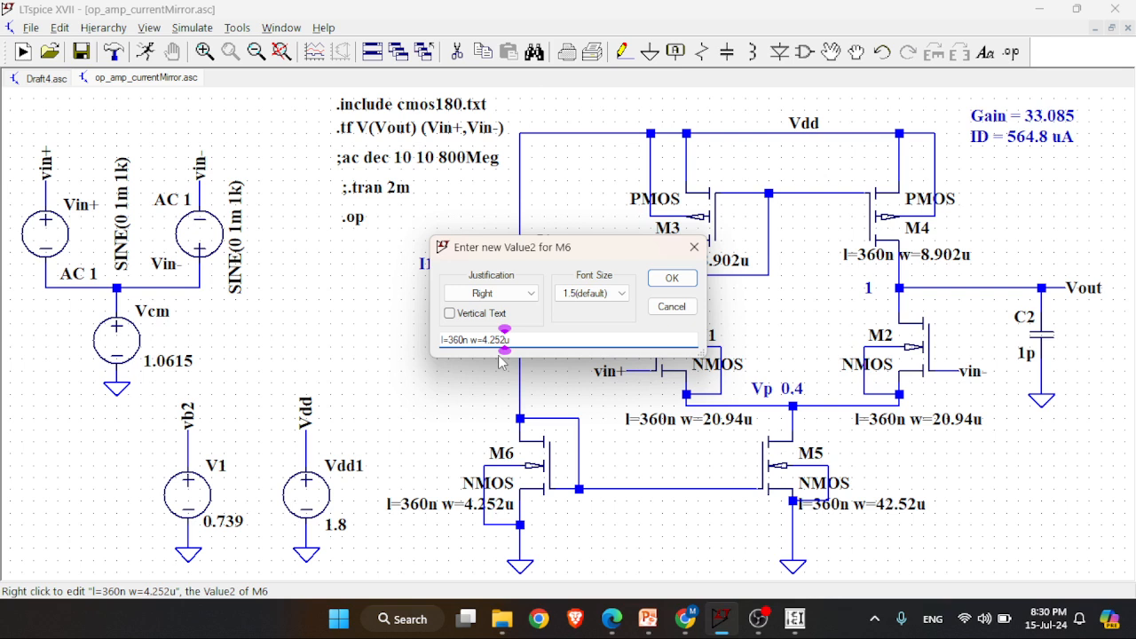
key(BackSpace)
key(BackSpace)
key(BackSpace)
text(3)
key(Return)
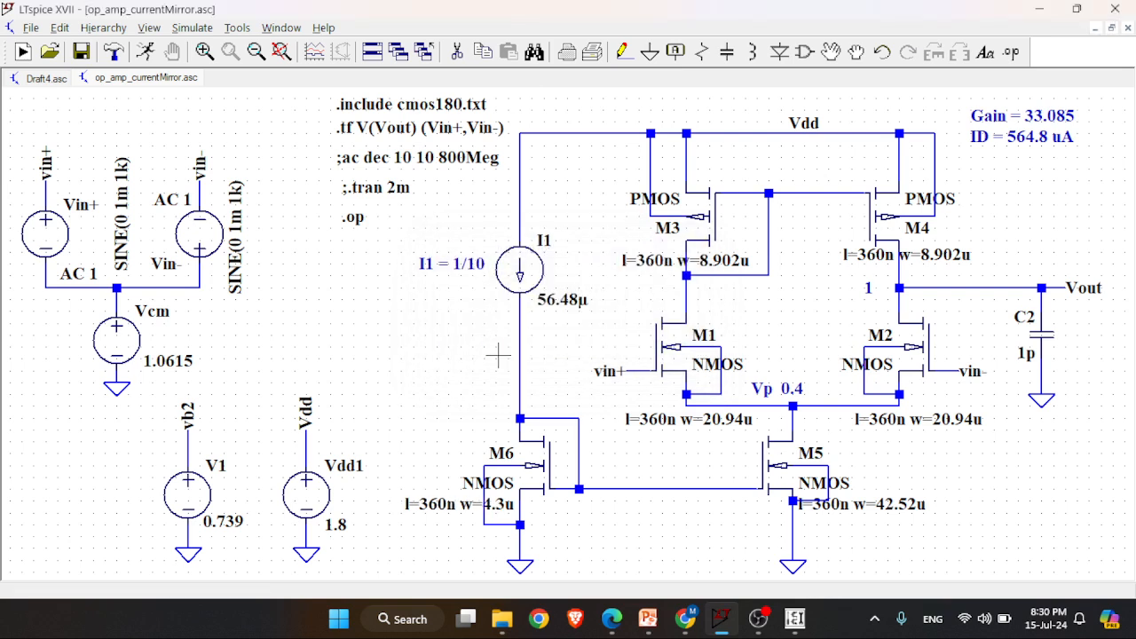
Run the op-amp simulation, check the transfer function and M5's drain current, and set M6's width to 4.252u with length 360n.
click(145, 52)
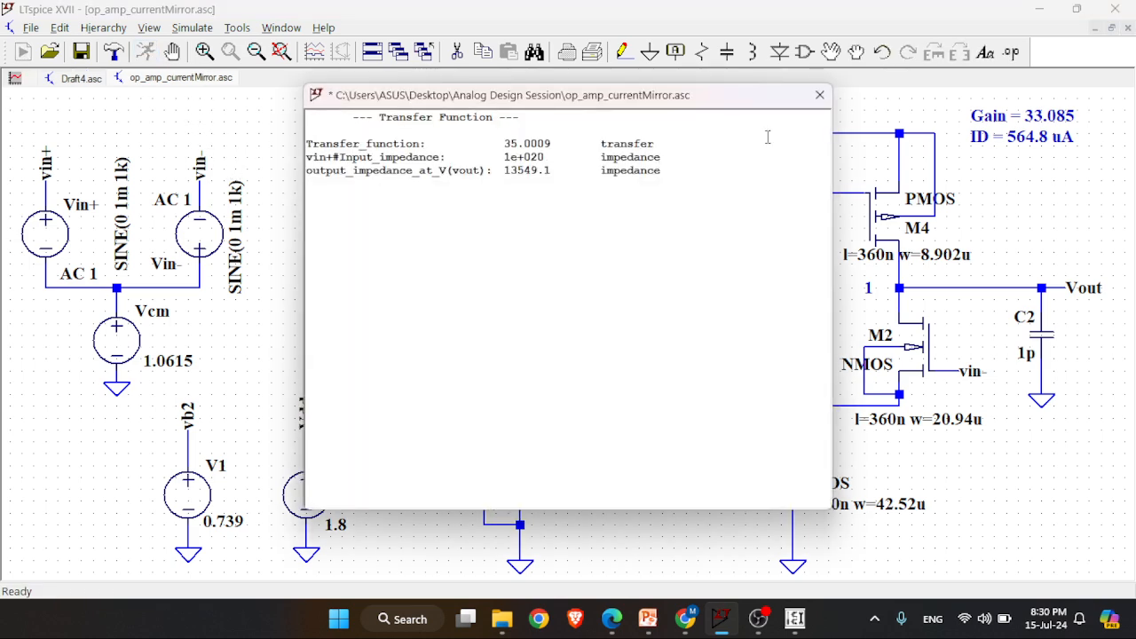
click(819, 94)
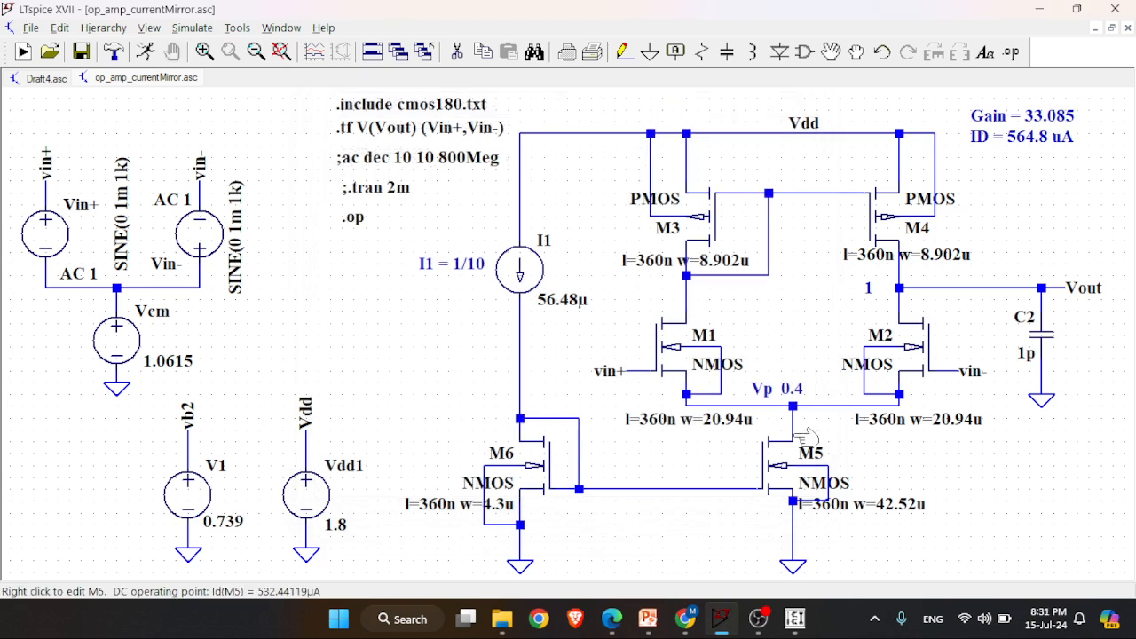
right_click(501, 503)
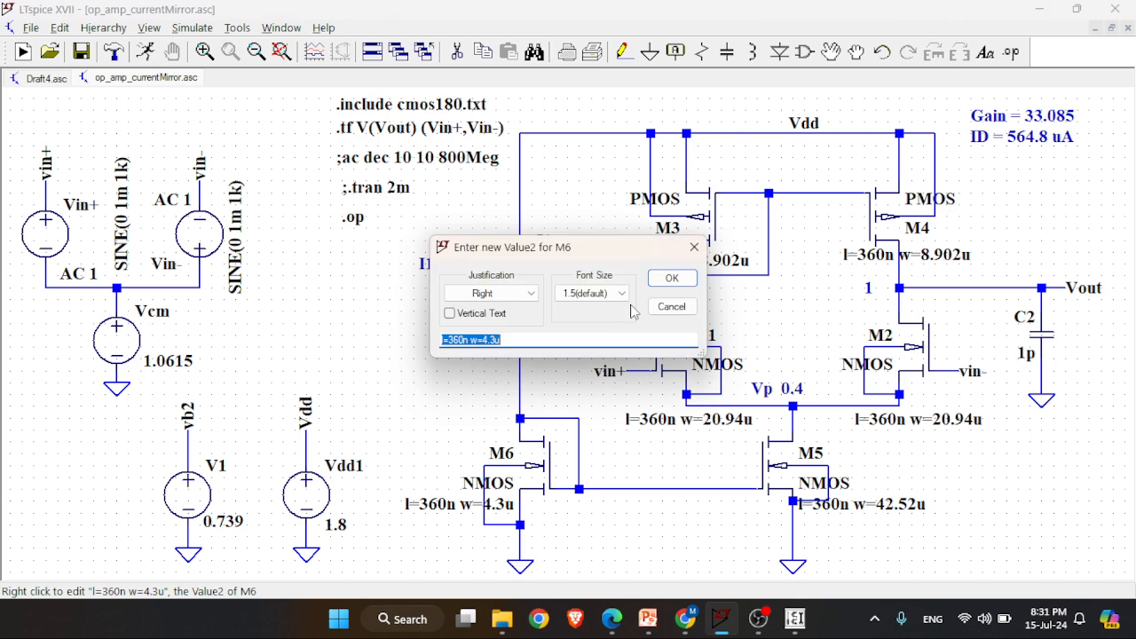
click(689, 252)
click(886, 53)
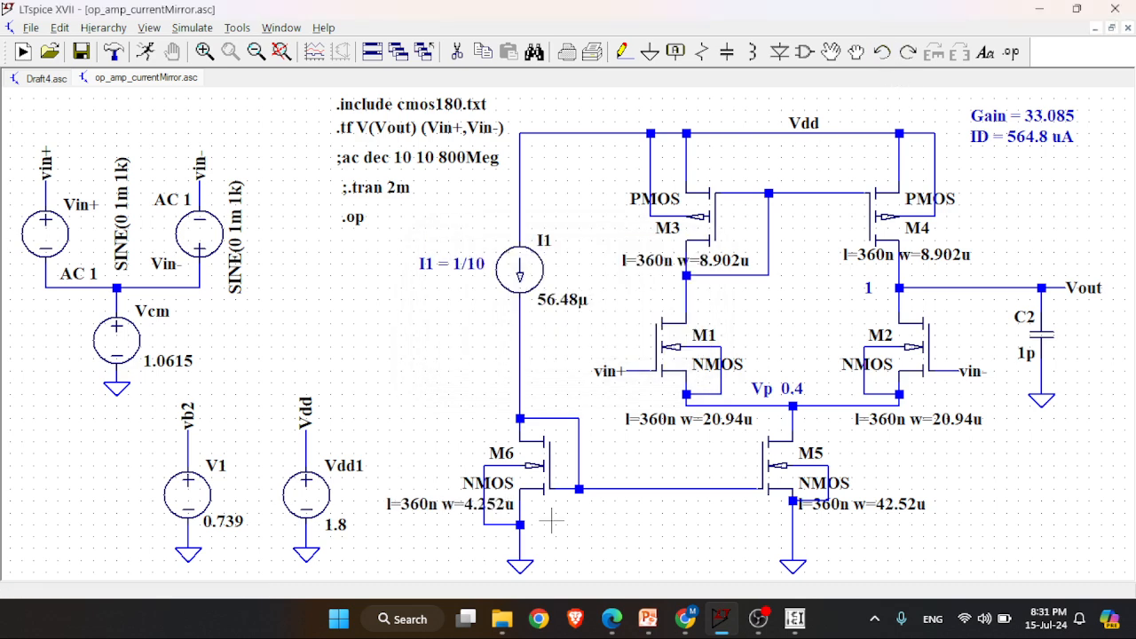
Set M6's width to 4.2u and rerun the simulation to check the transfer function.
right_click(502, 504)
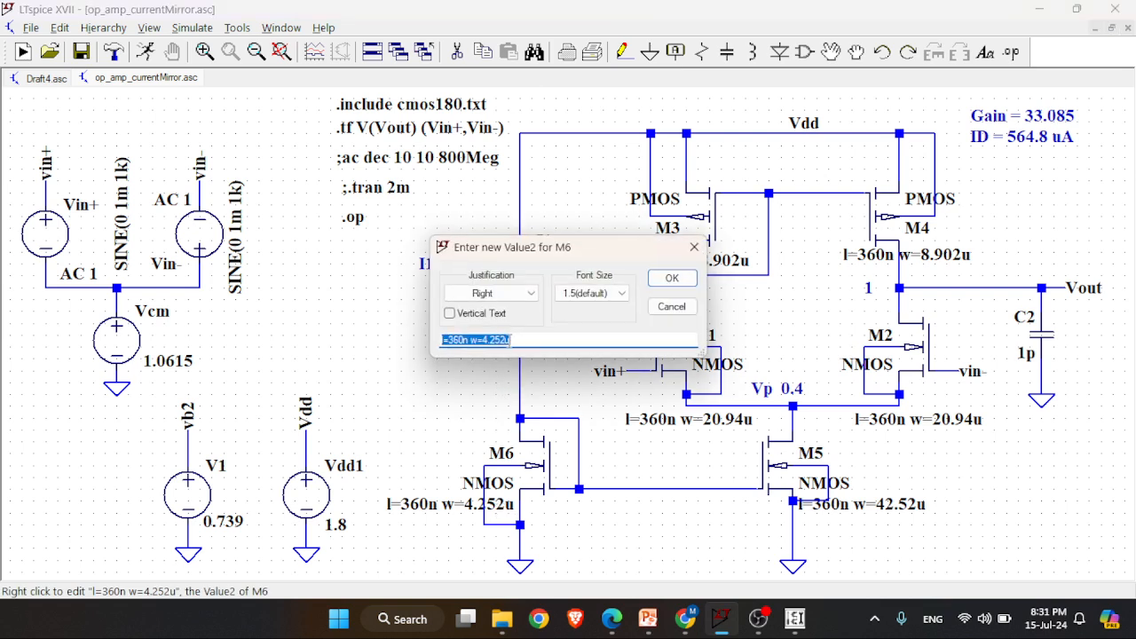
click(509, 340)
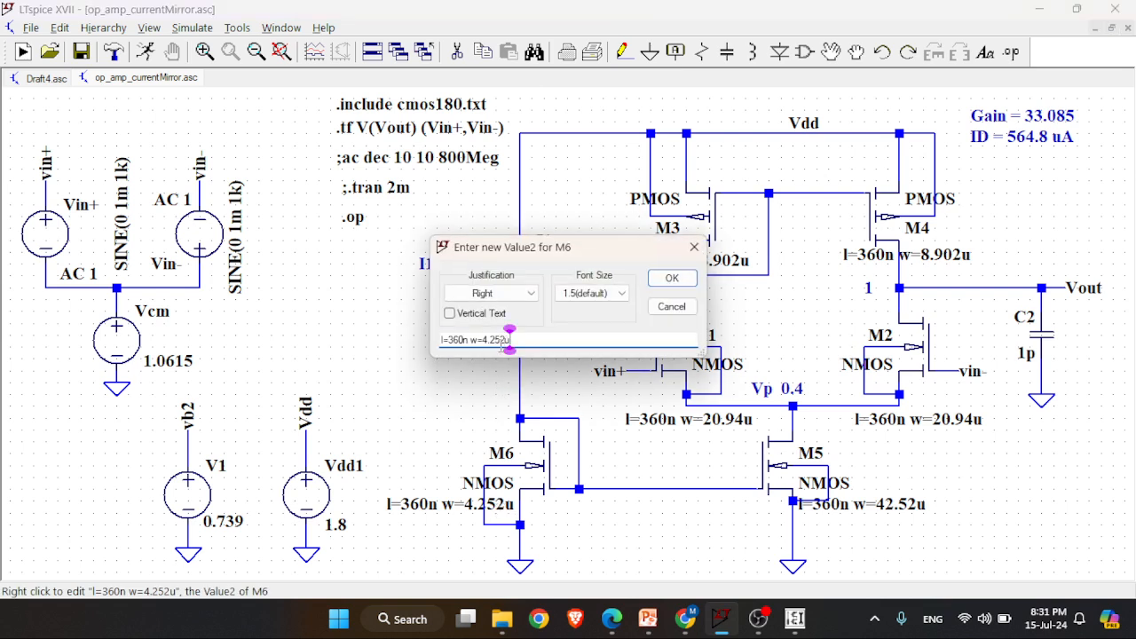
key(BackSpace)
key(BackSpace)
key(Return)
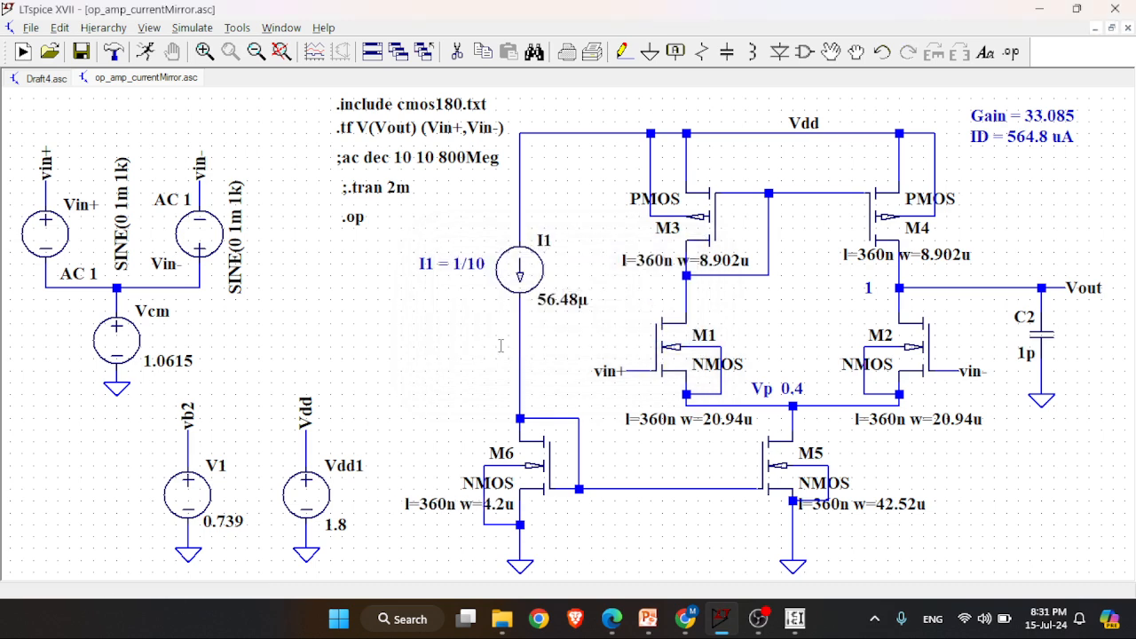
key(ctrl+r)
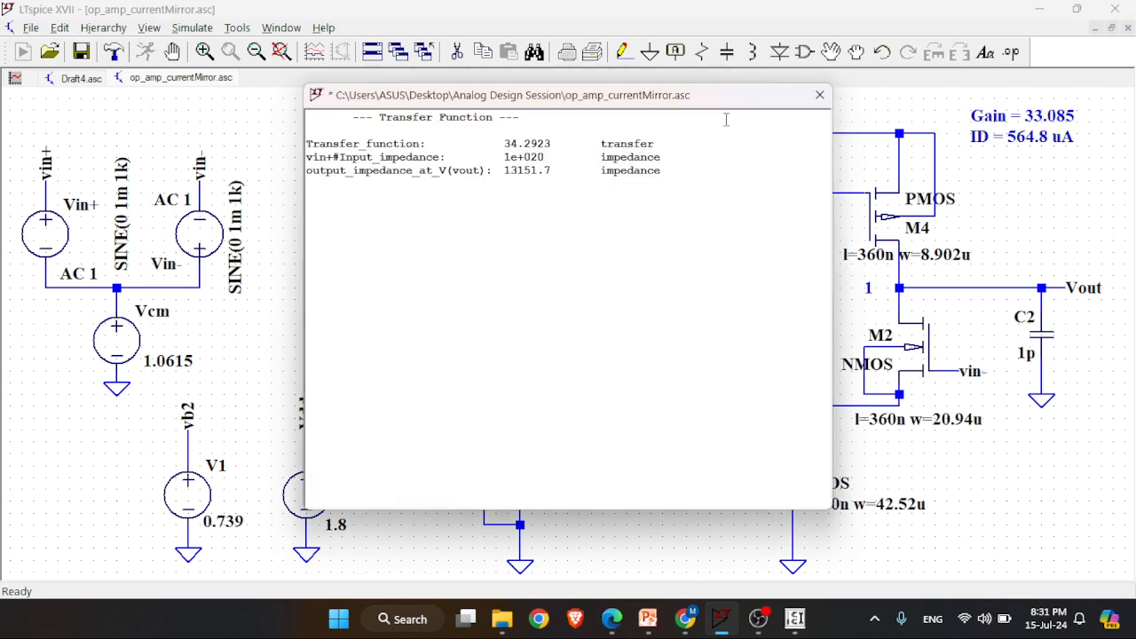
click(819, 95)
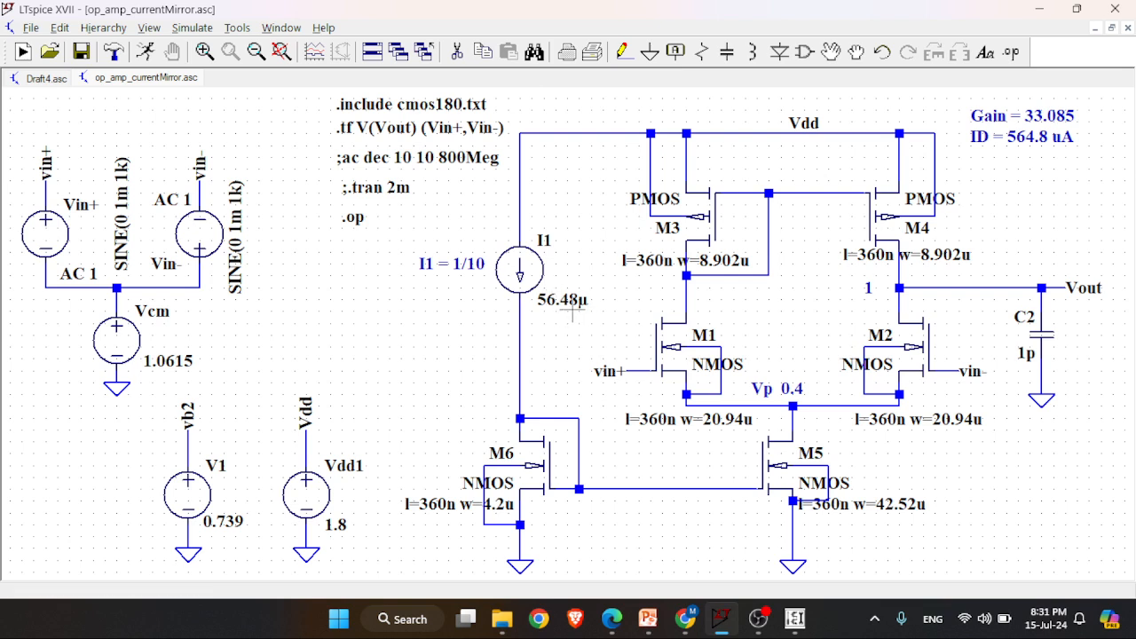
Set current source I1's DC value to 56.5u and simulate to check the transfer function.
right_click(532, 279)
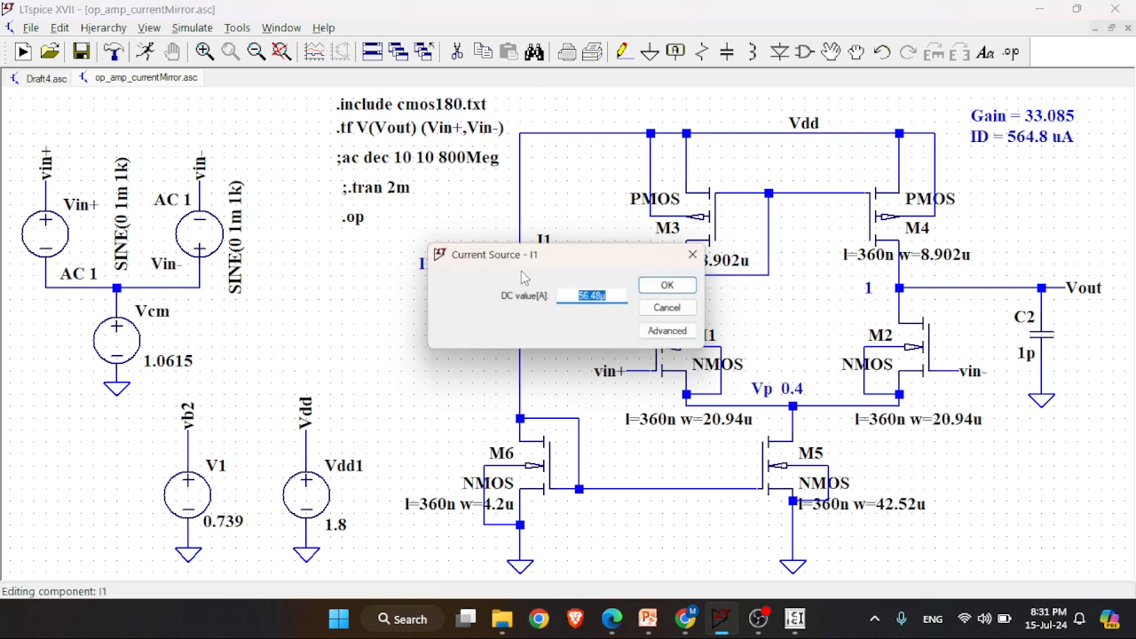
click(604, 302)
key(BackSpace)
key(BackSpace)
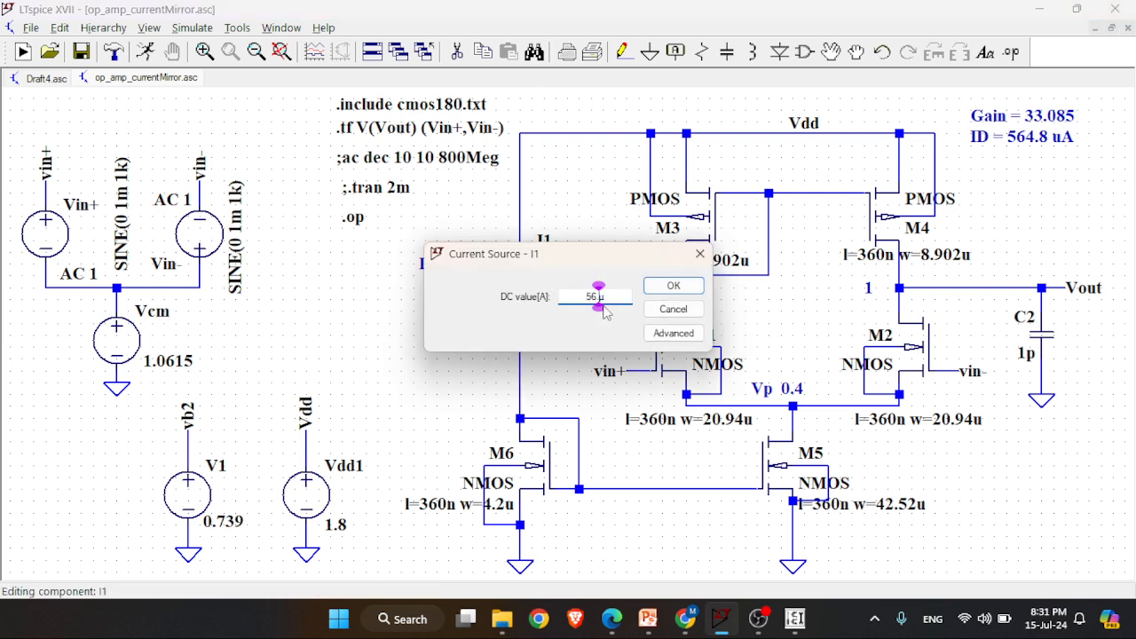
text(5)
key(Return)
key(alt+r)
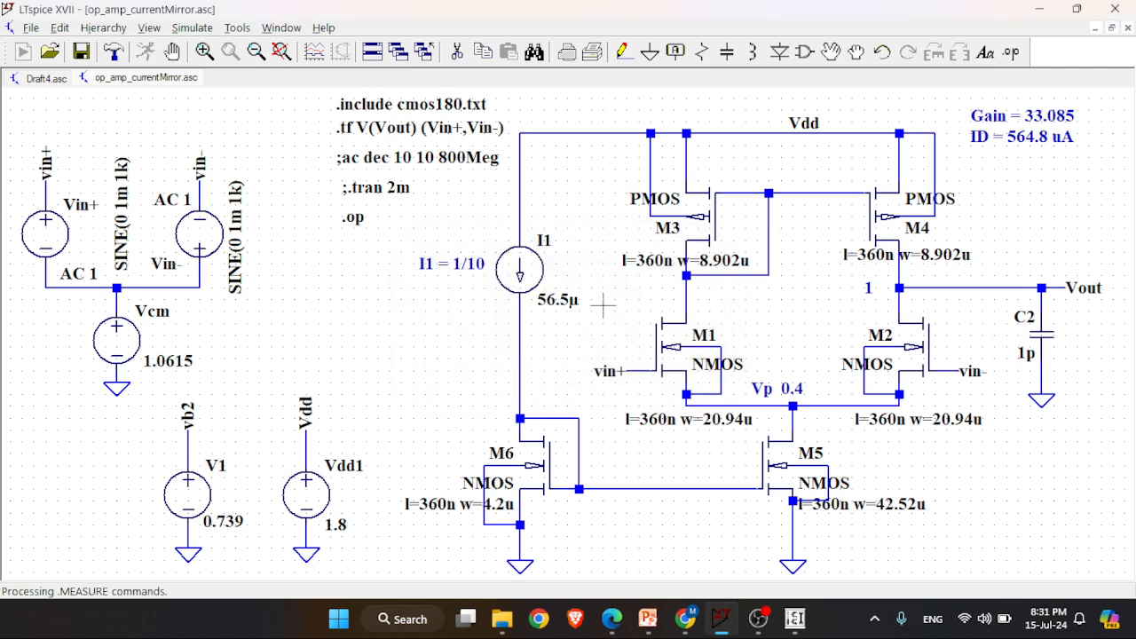
click(817, 96)
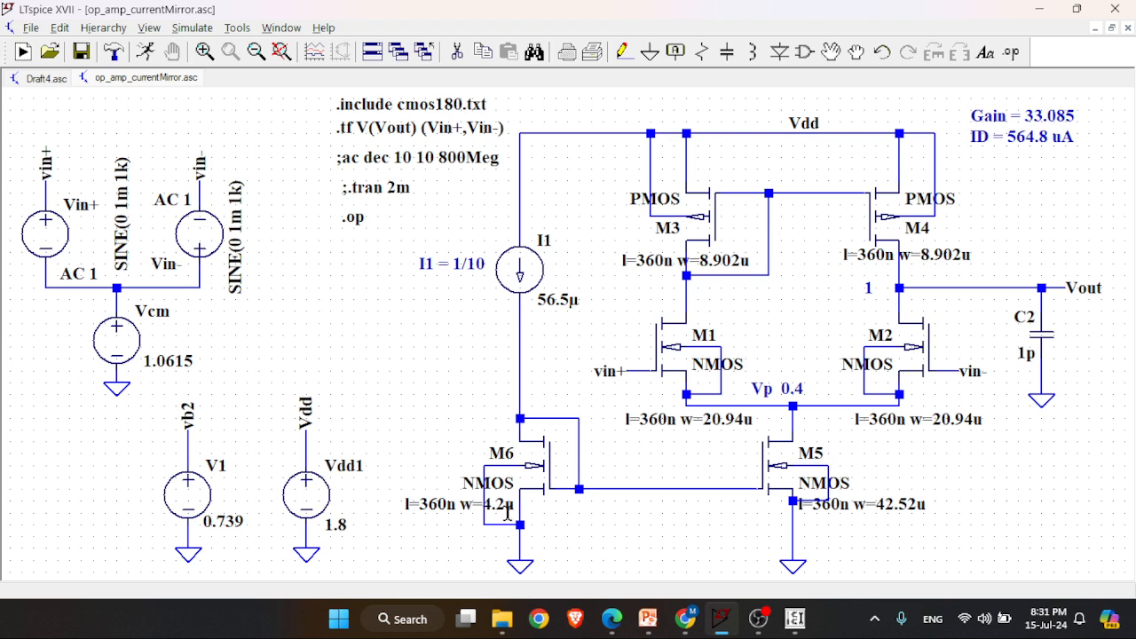
Set M6's width to 4.252u, keeping its length at 360n.
right_click(508, 512)
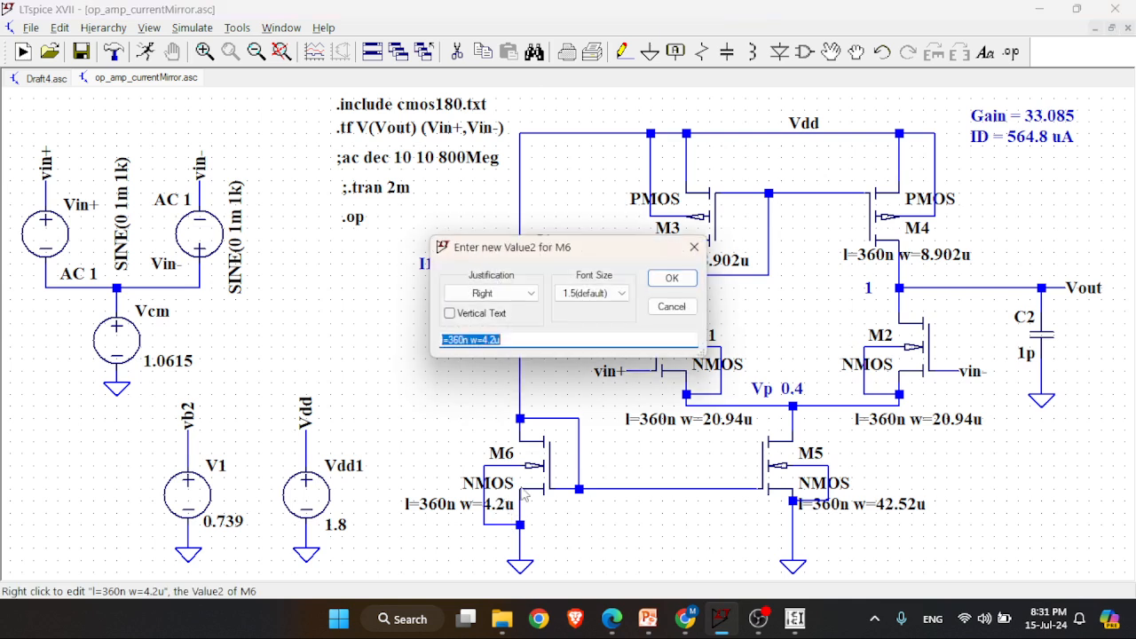
click(495, 339)
text(52)
key(Return)
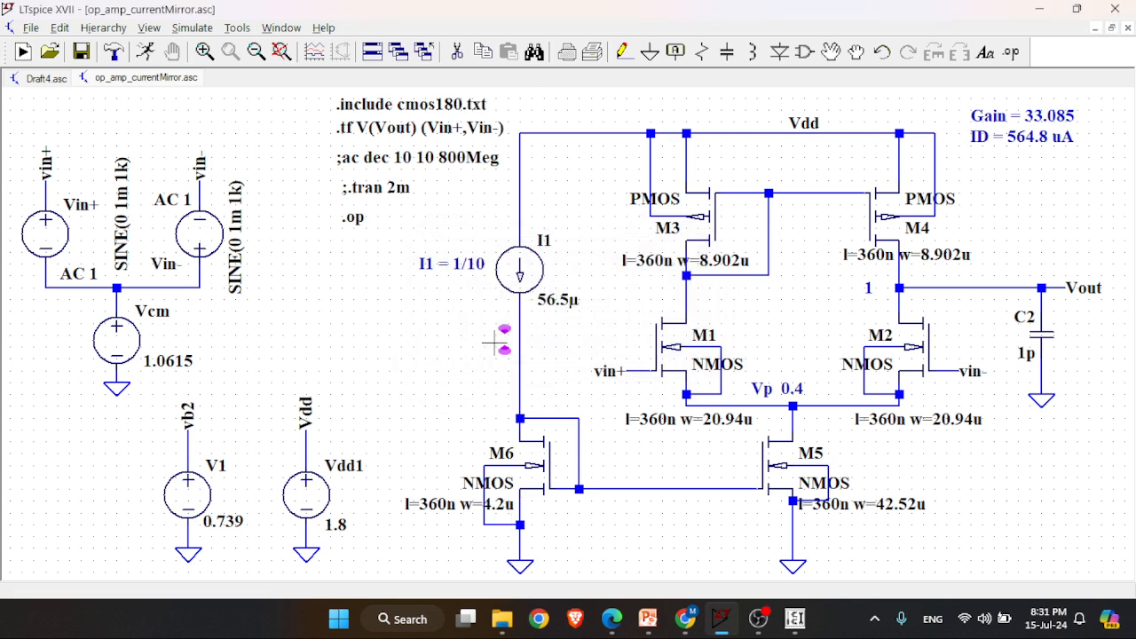
Set current source I1's DC value to 57u and rerun the transfer function simulation.
right_click(536, 270)
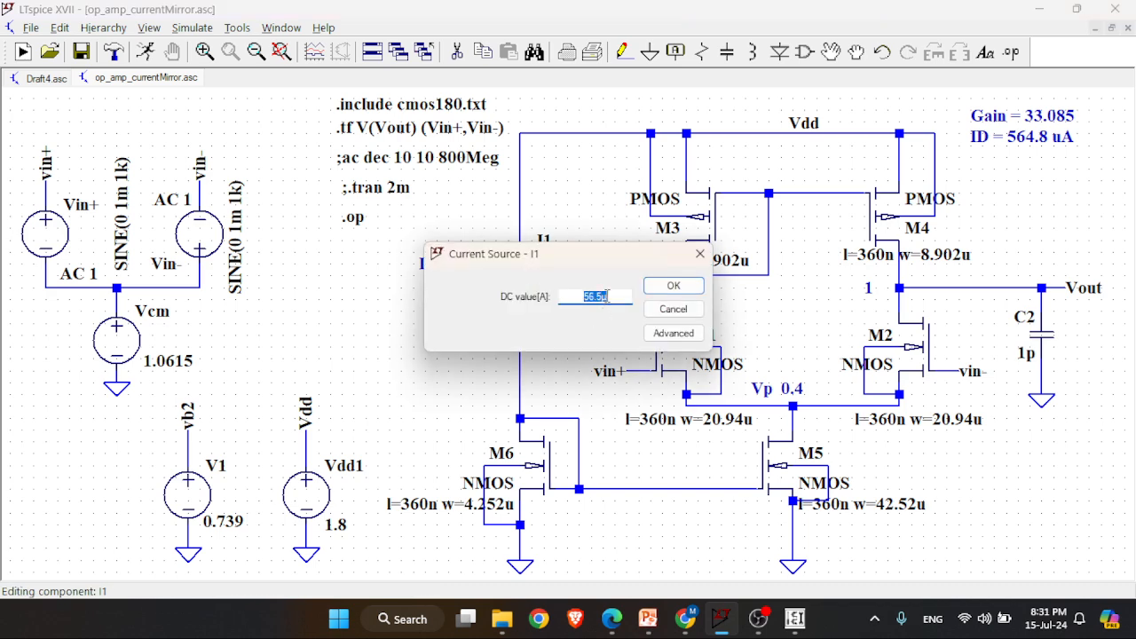
text(57u)
key(Return)
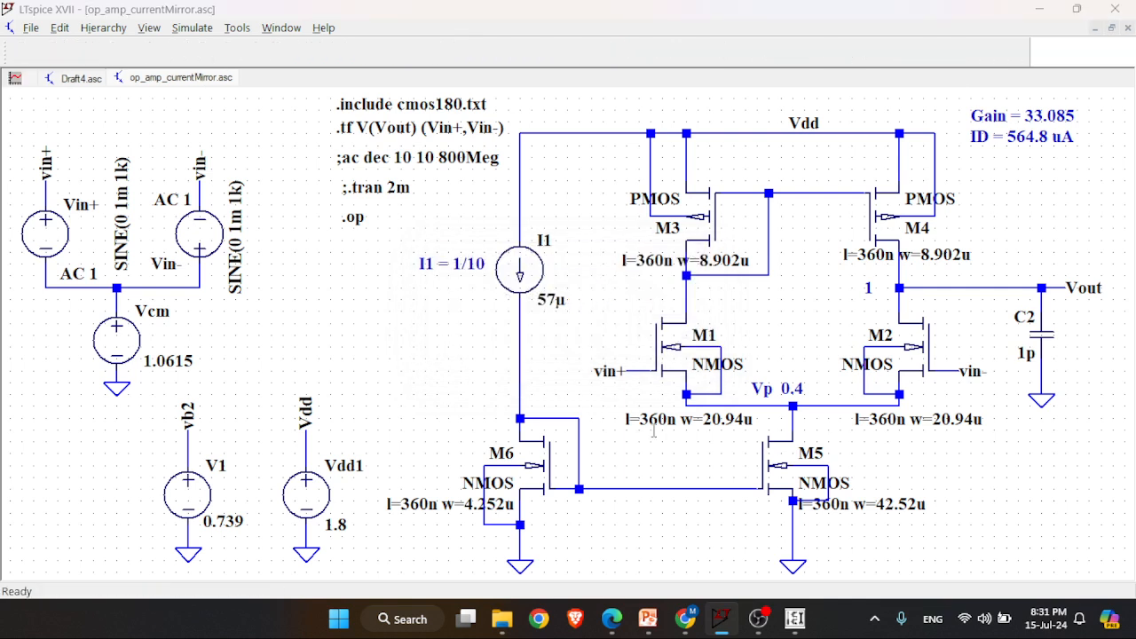
click(818, 95)
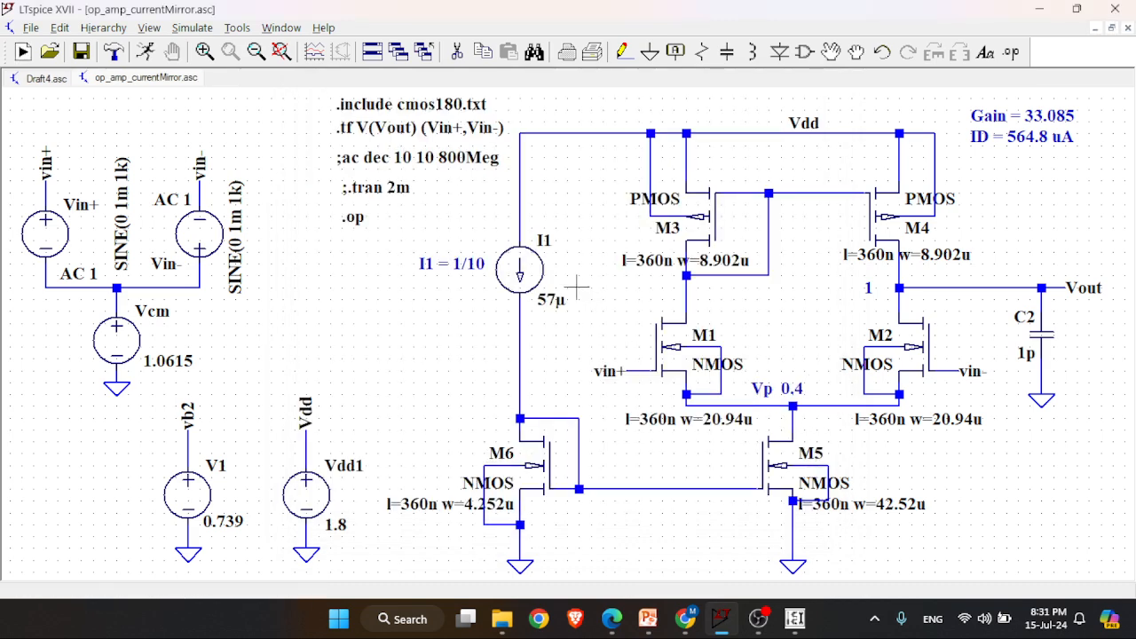
Raise current source I1's DC value to 60u and simulate to check the transfer function.
right_click(532, 271)
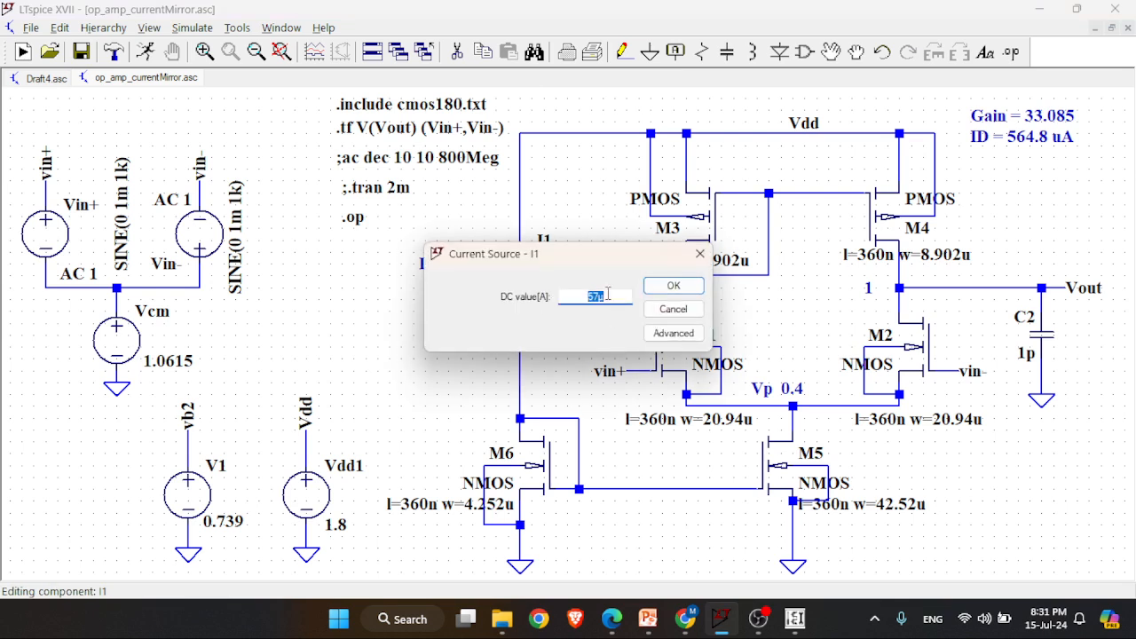
text(60u)
key(Return)
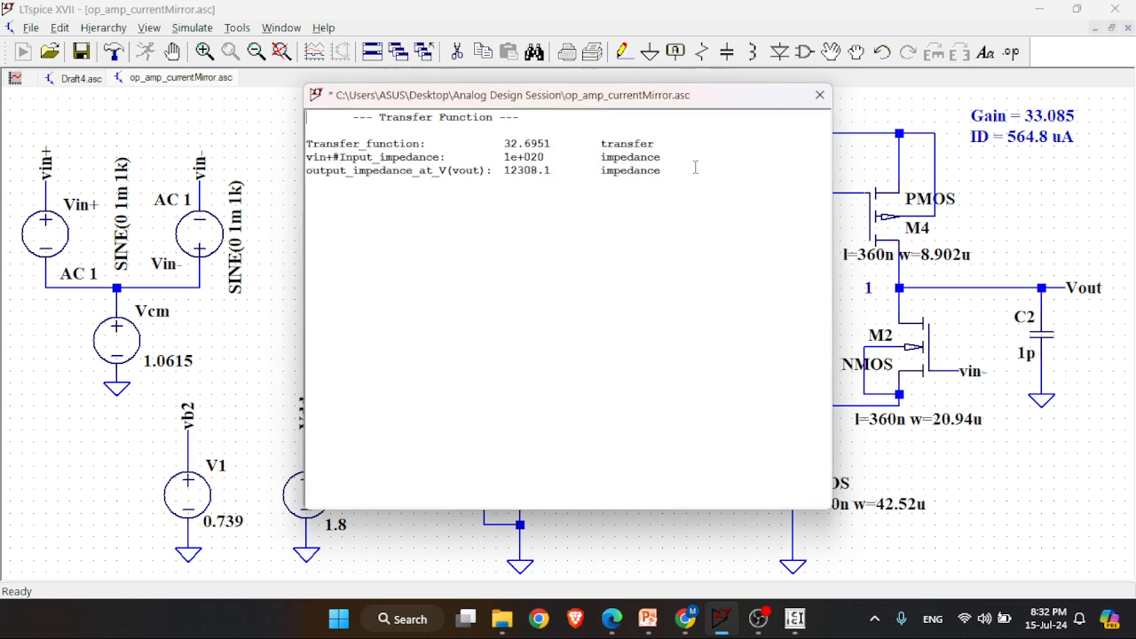
click(819, 94)
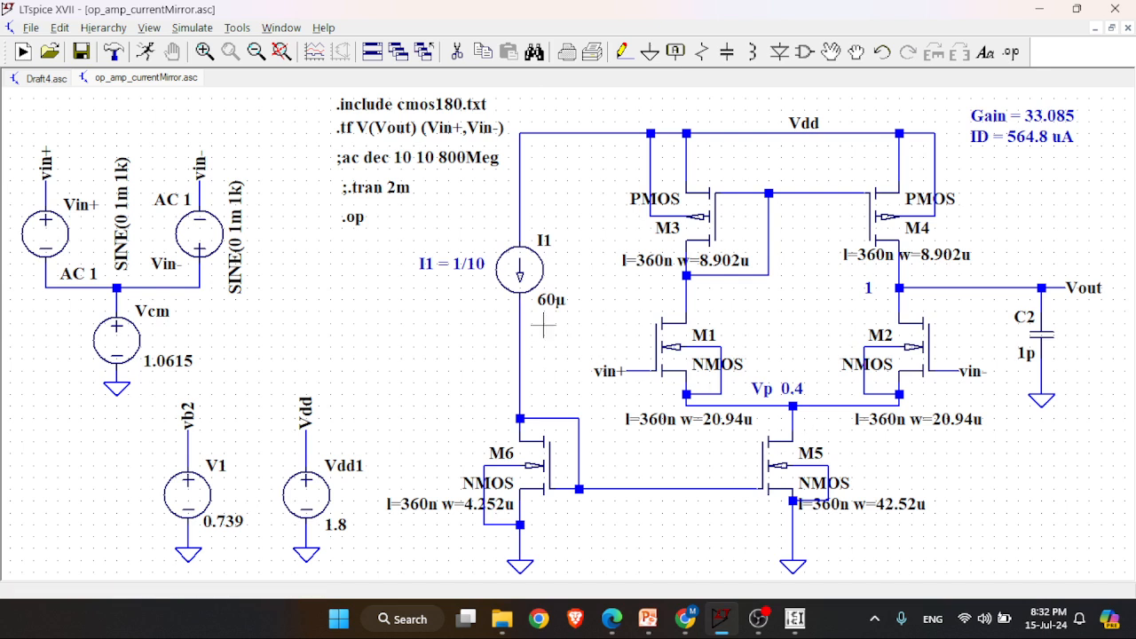
Set current source I1's DC value to 58u, simulate, and check the transfer function and M5's drain current.
right_click(519, 271)
text(5)
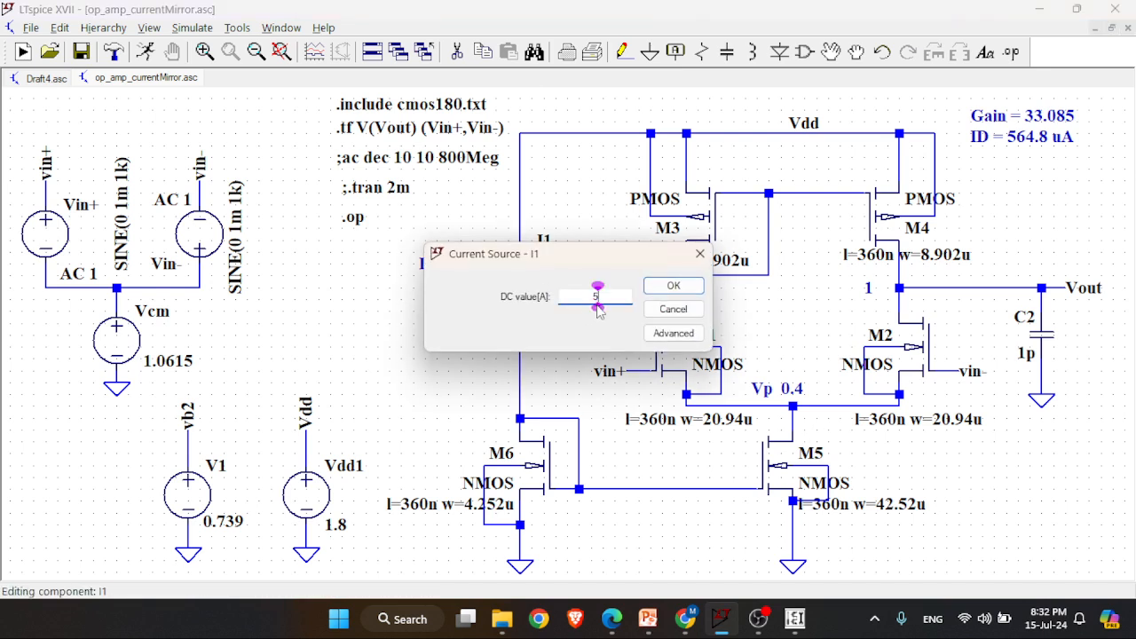
text(8u)
key(Return)
key(ctrl+b)
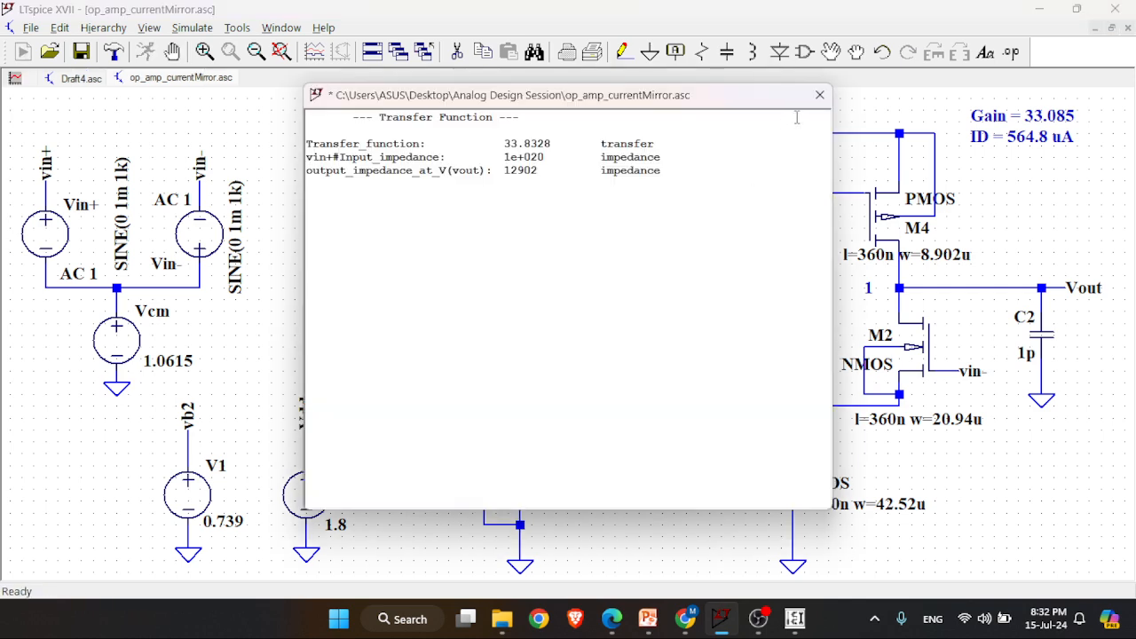
click(820, 94)
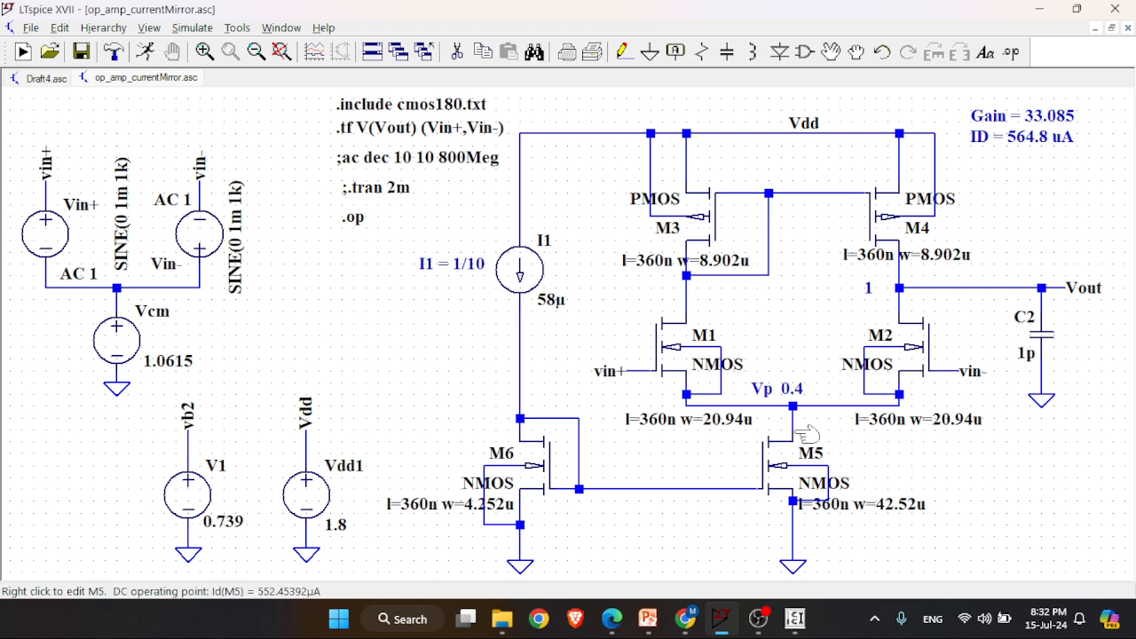
Set current source I1's DC value to 58.5u, simulate, and check the transfer function and M5's drain current.
right_click(537, 268)
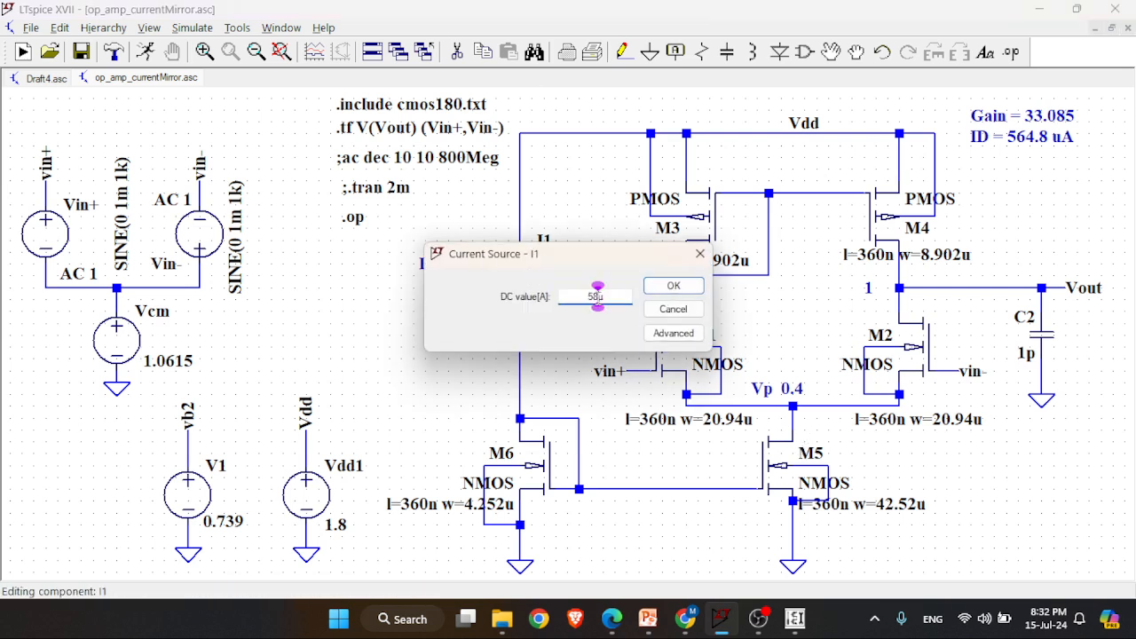
text(.5)
key(Return)
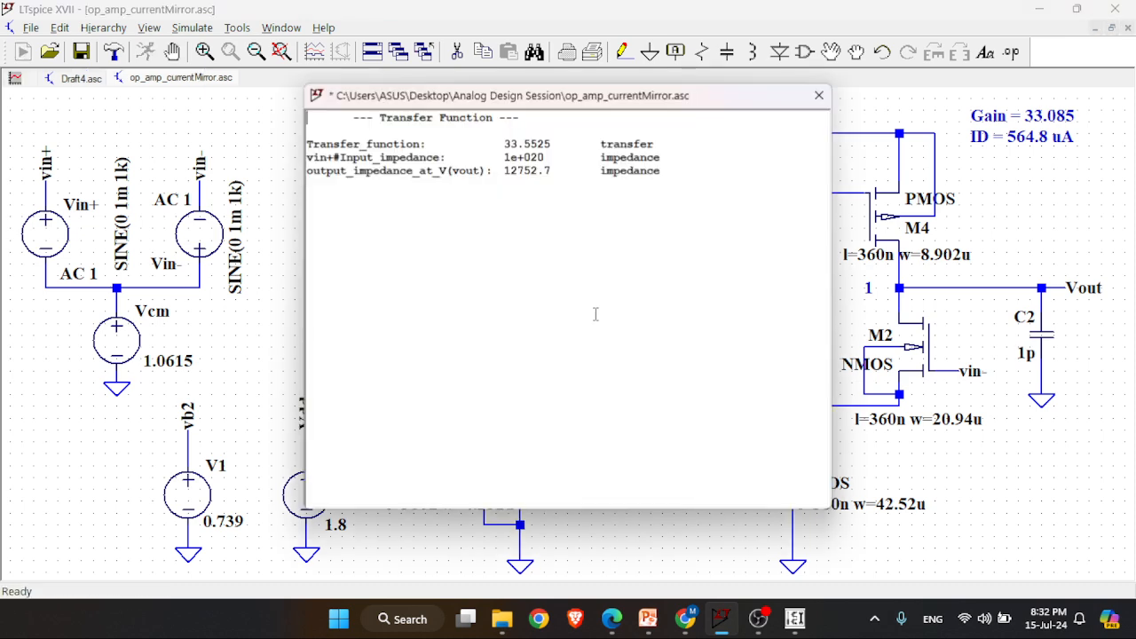
click(818, 95)
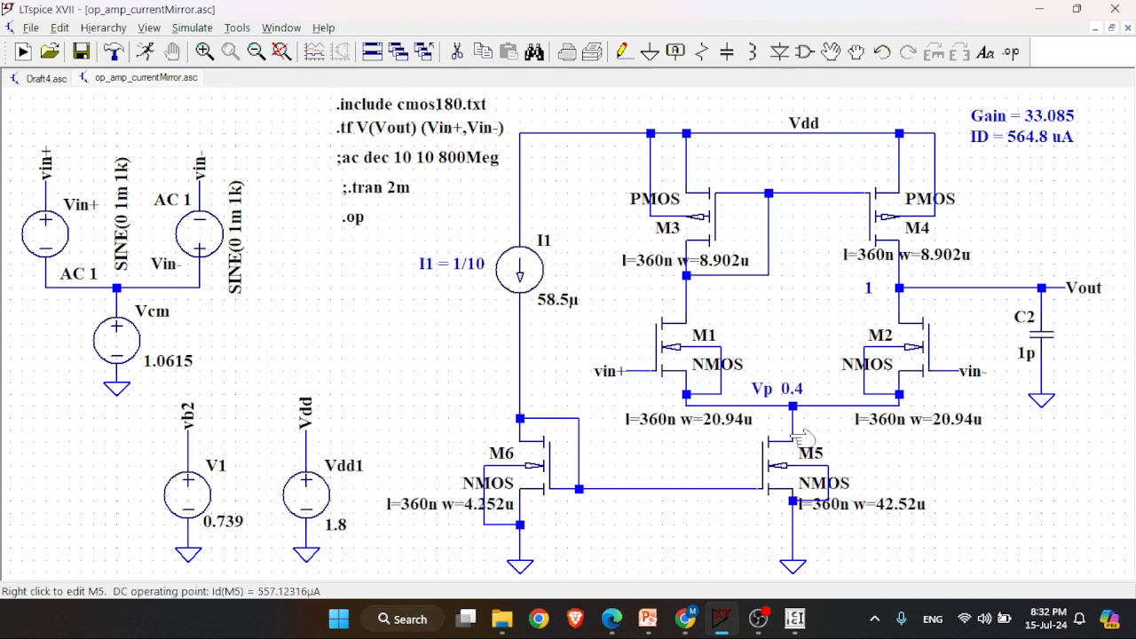
Set current source I1's DC value to 58.8u and rerun the simulation.
right_click(520, 270)
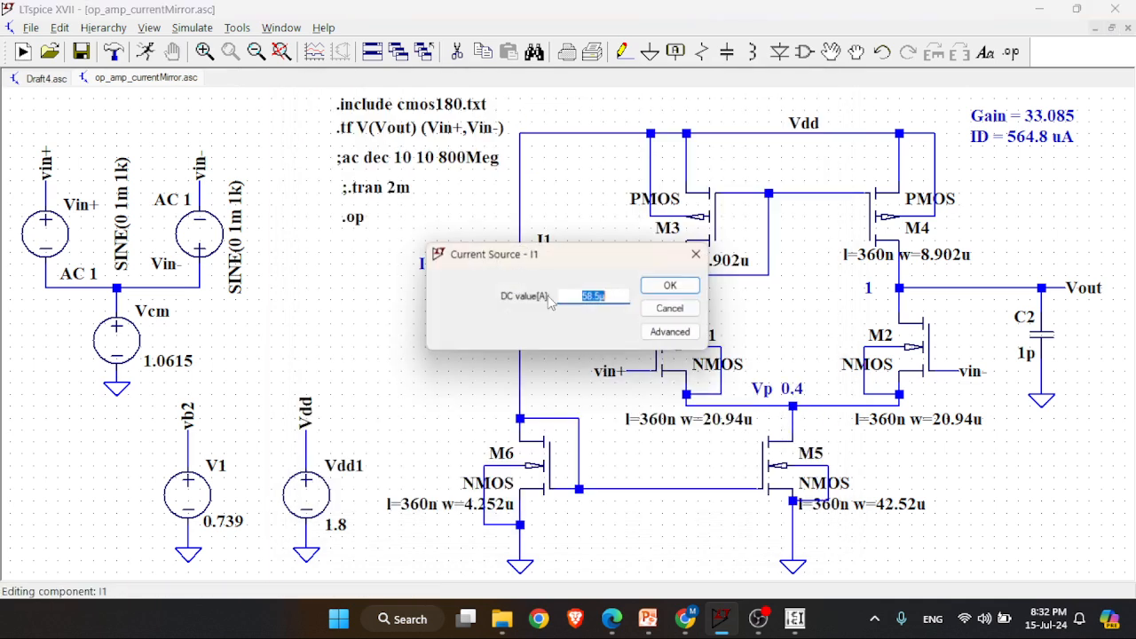
click(601, 296)
key(BackSpace)
text(8)
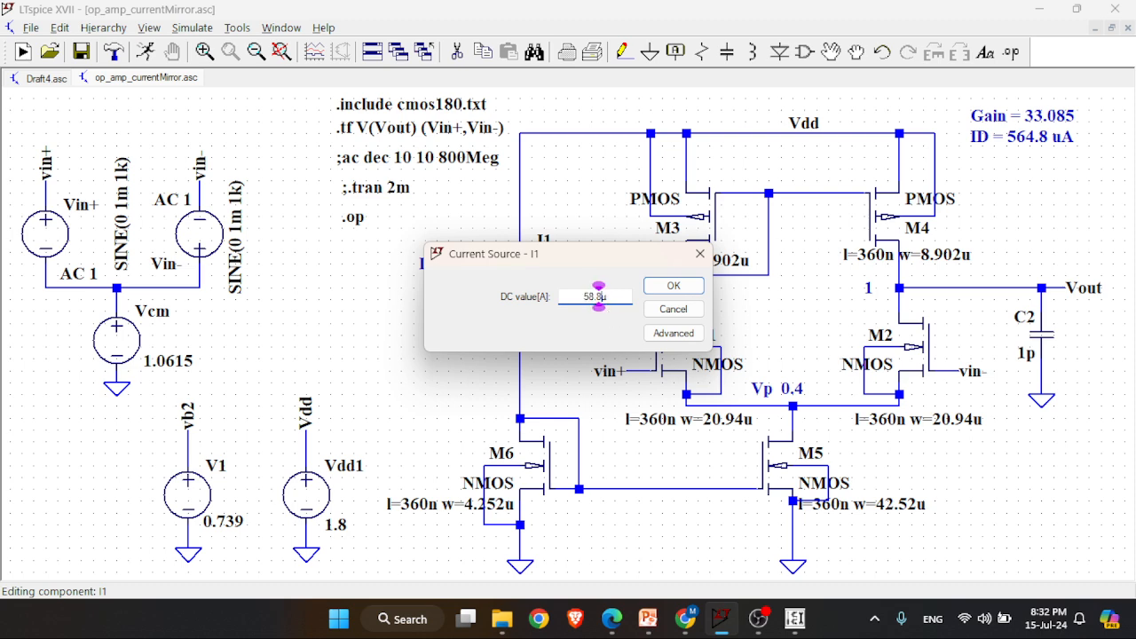
key(Return)
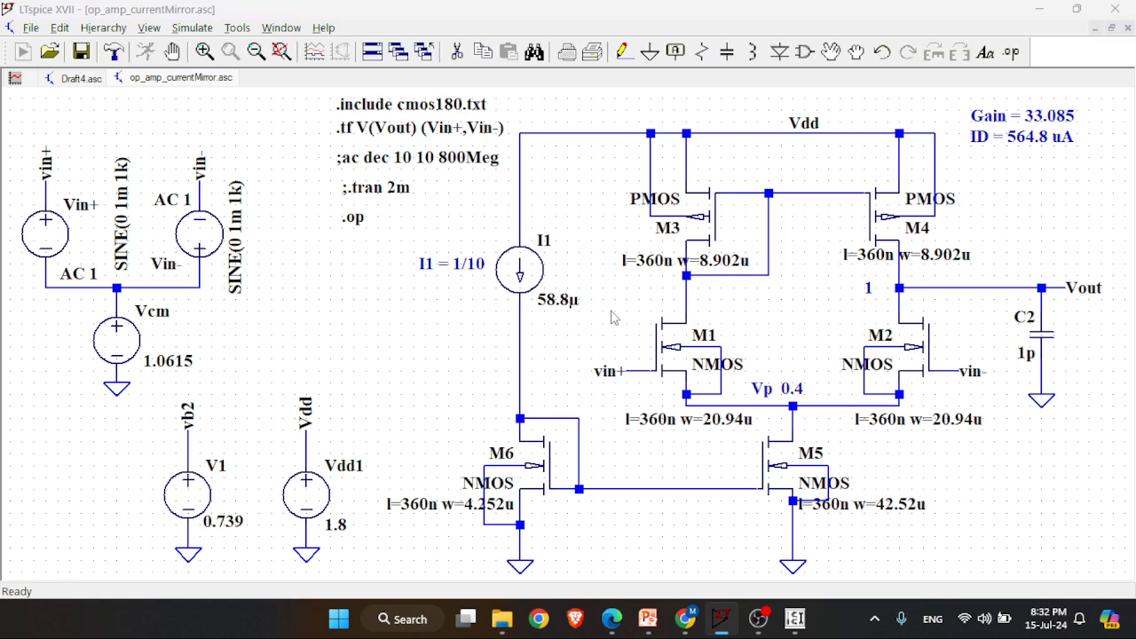
click(820, 96)
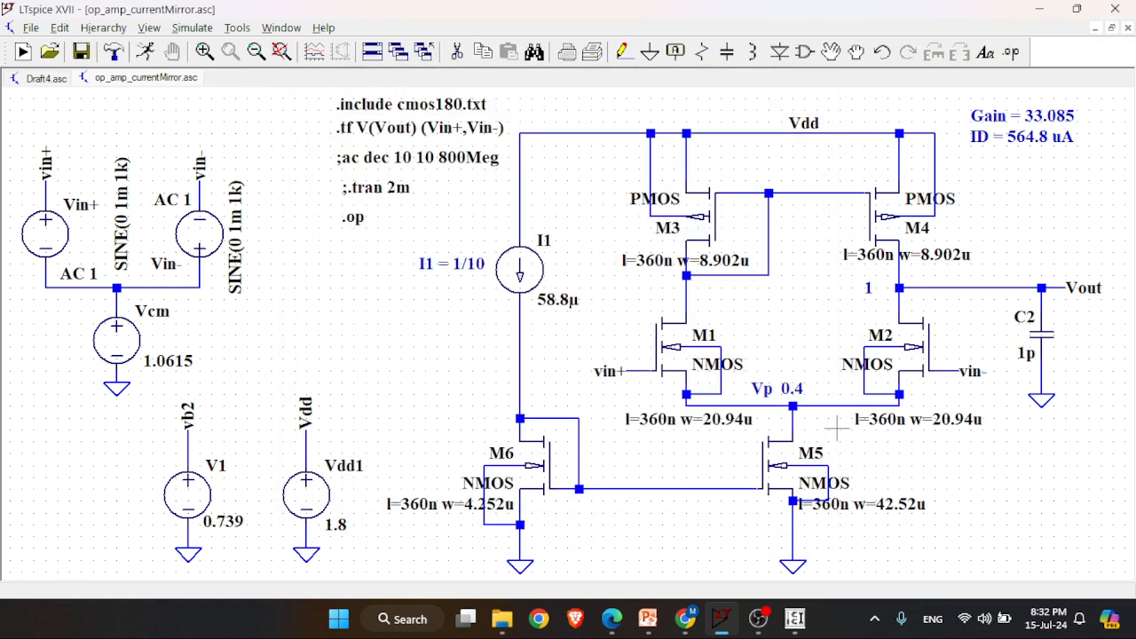
Set current source I1's DC value to 59u, simulate, and check M5's drain current.
right_click(519, 266)
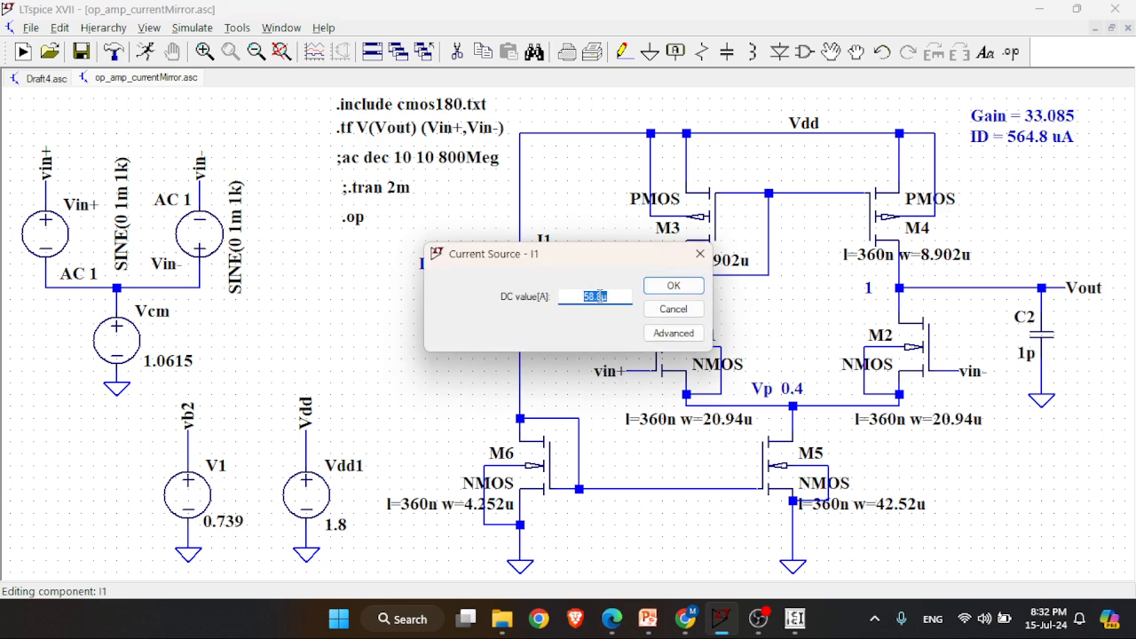
drag(601, 296, 589, 302)
text(9u)
key(Return)
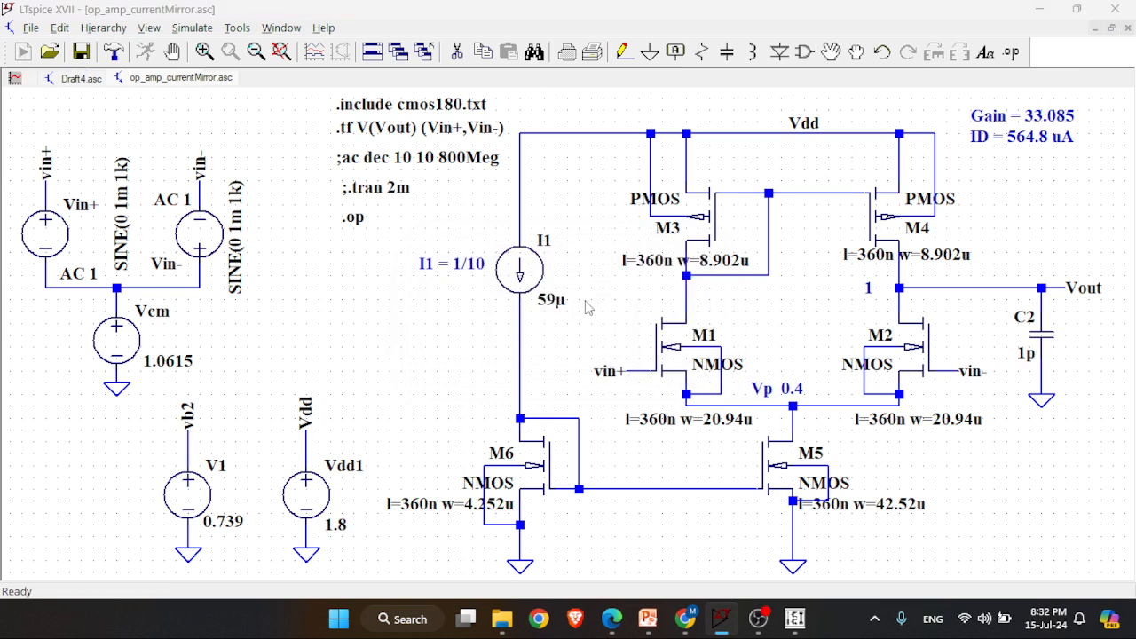
click(820, 94)
mouse_move(790, 452)
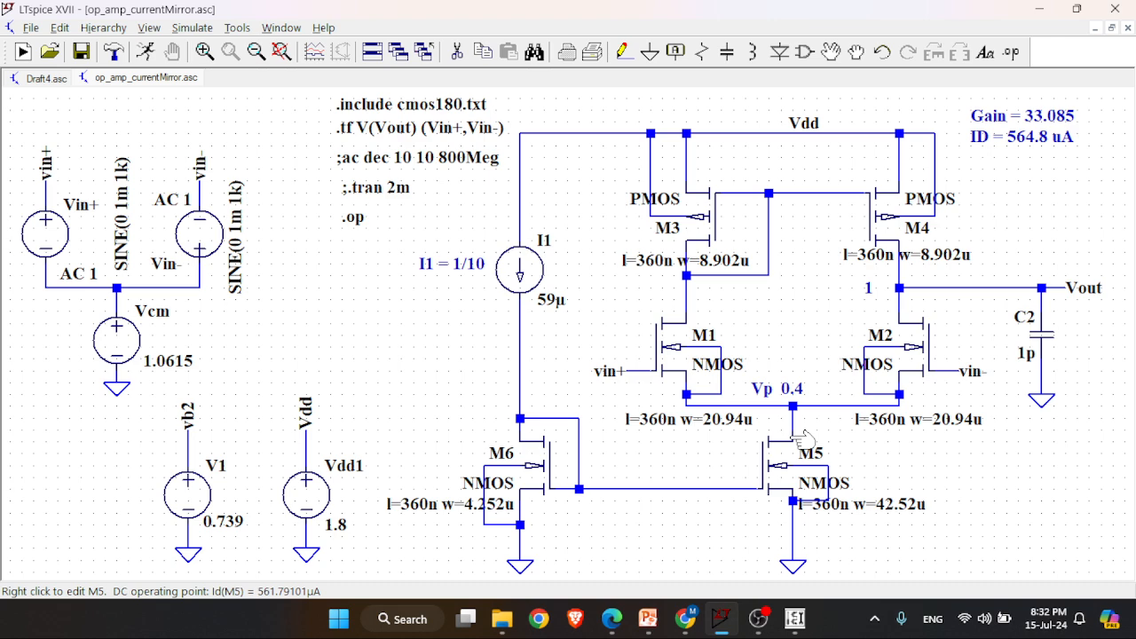
Set current source I1's DC value to 59.5u, simulate, and check the transfer function.
right_click(522, 270)
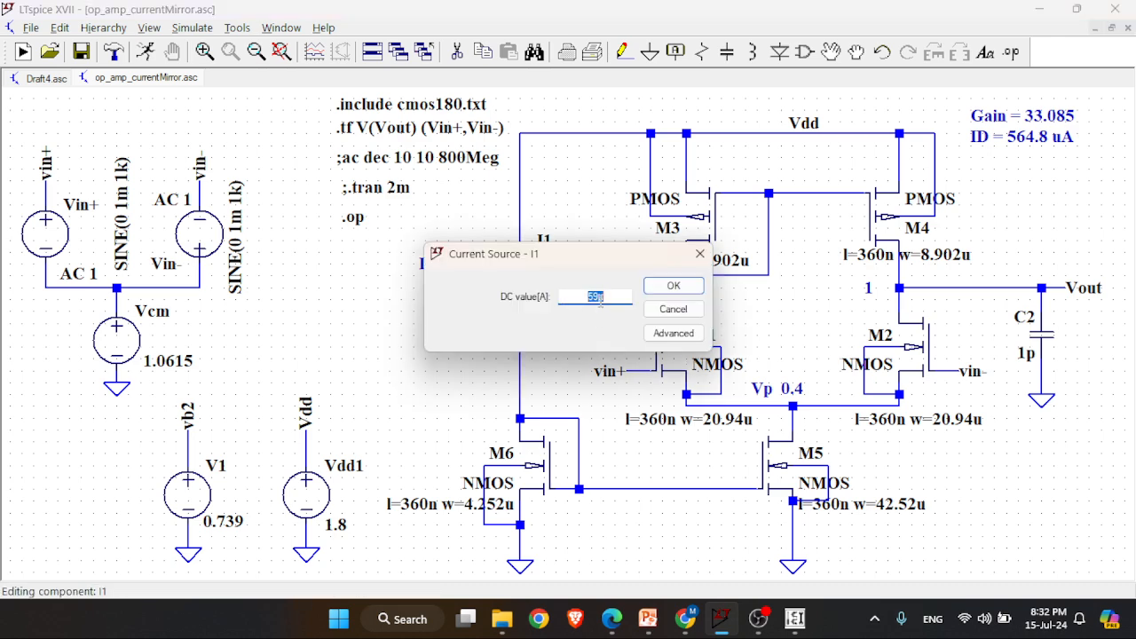
text(59.5u)
key(Return)
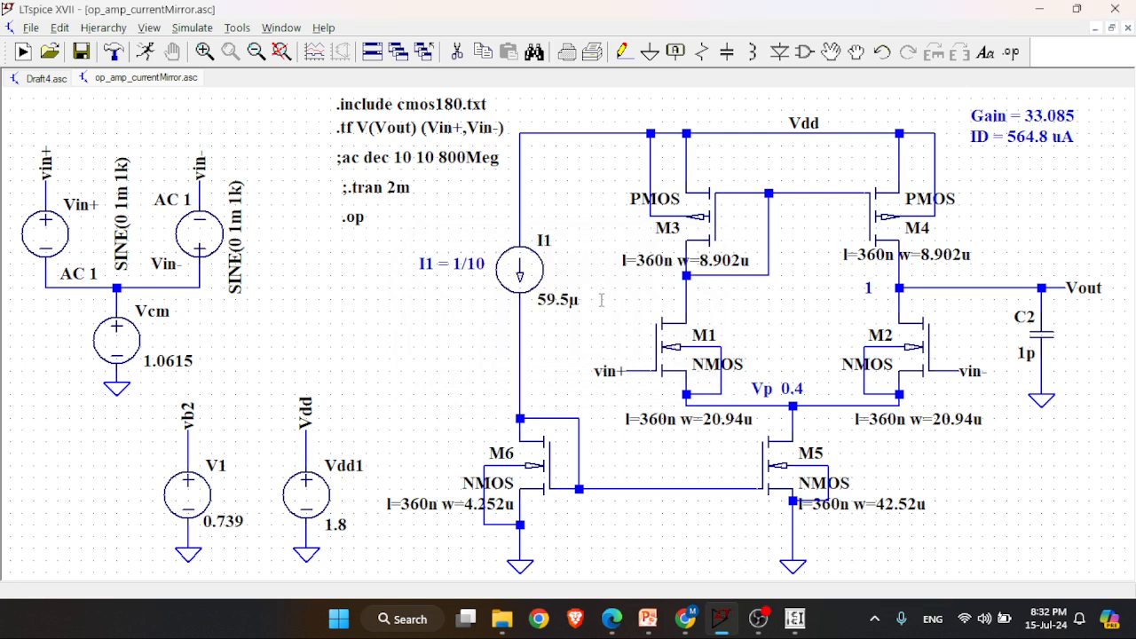
key(alt+r)
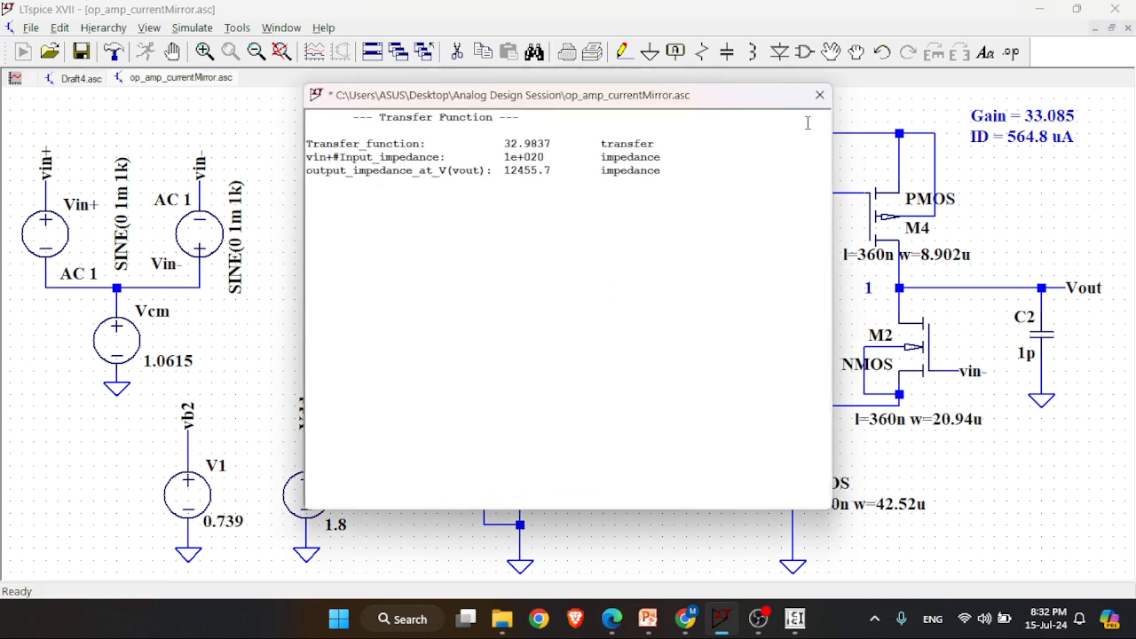
click(819, 94)
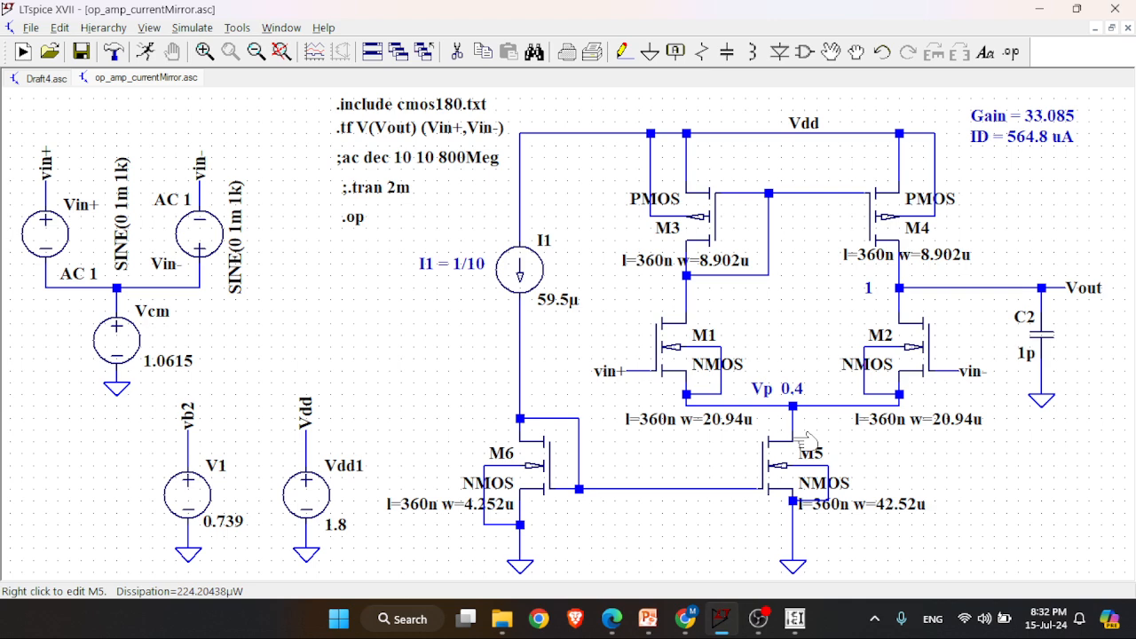